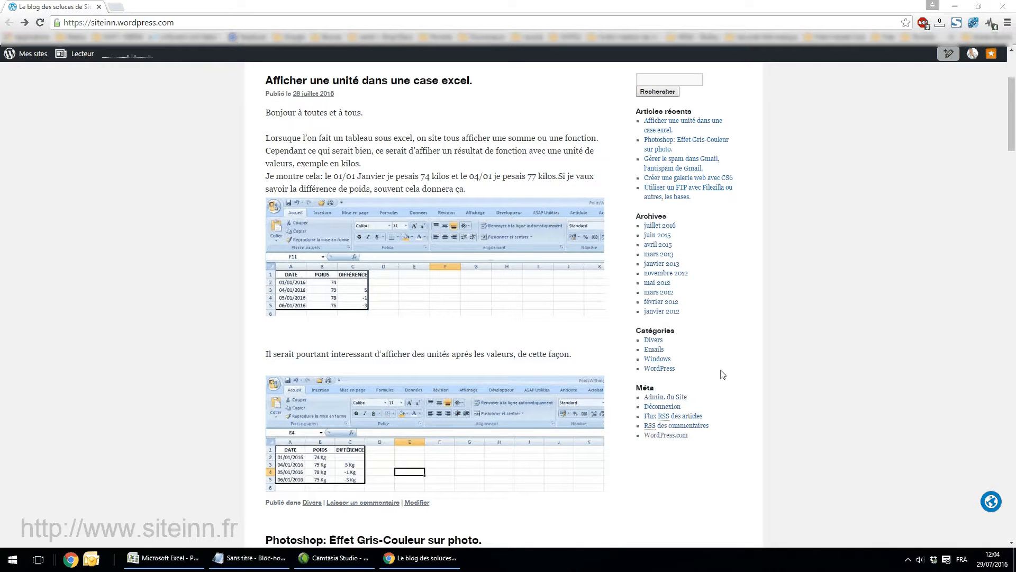
View both example table screenshots in the blog article, without and with units, and return to the article.
left_click(447, 288)
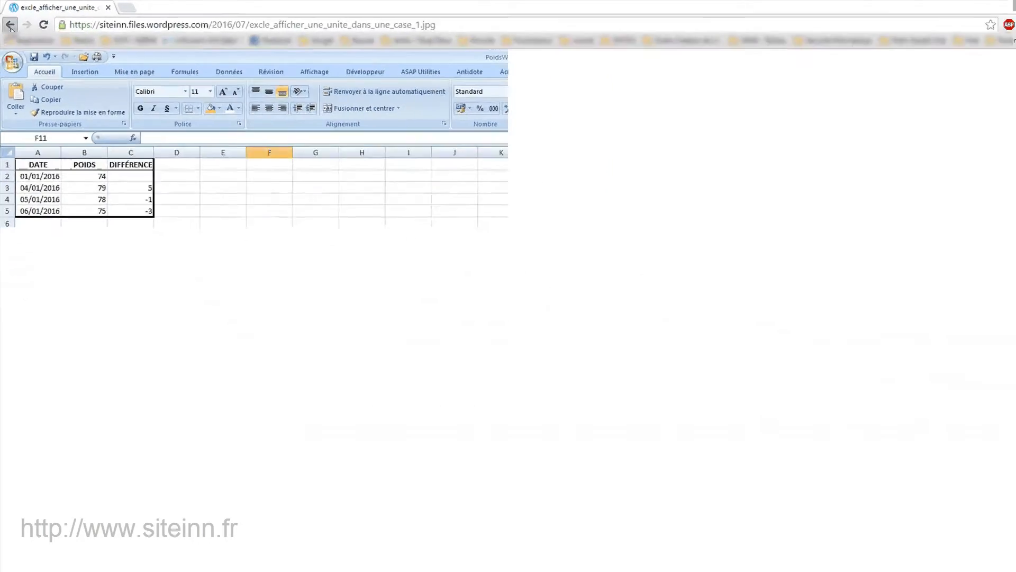
left_click(19, 49)
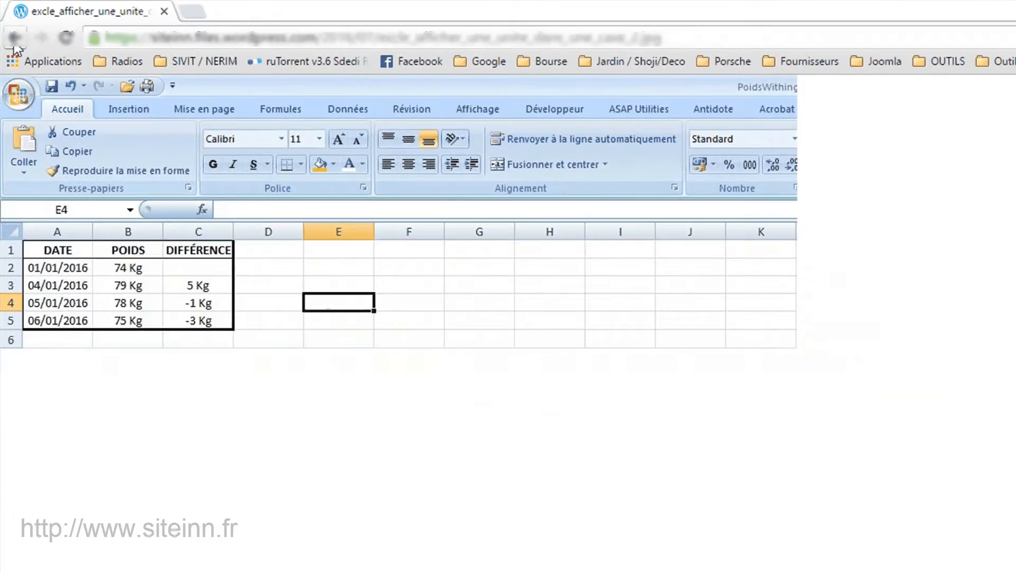
left_click(15, 38)
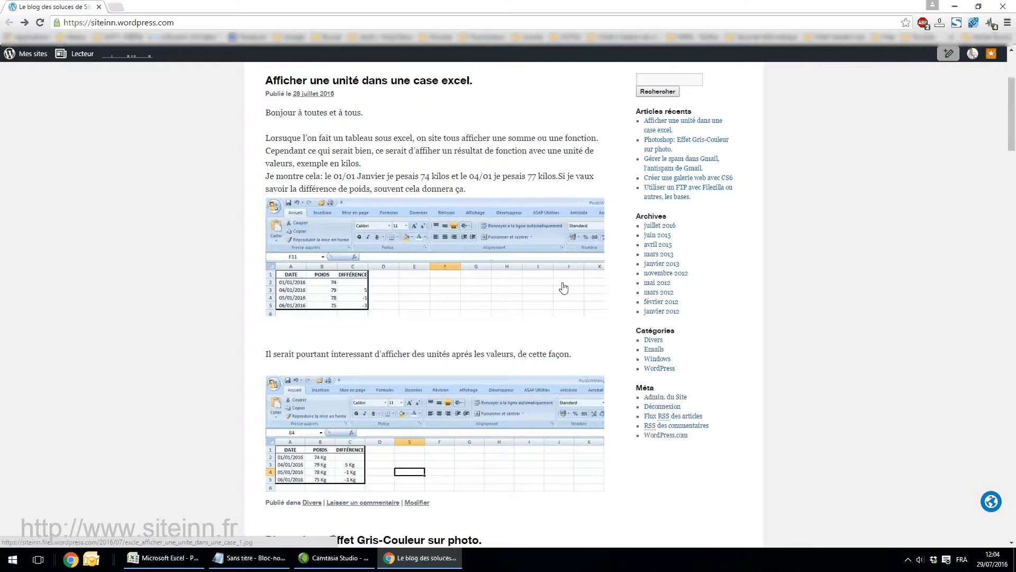
Switch to the Excel workbook and inspect the first two weights in B2 and B3 and the difference formula in C3.
mouse_move(429, 563)
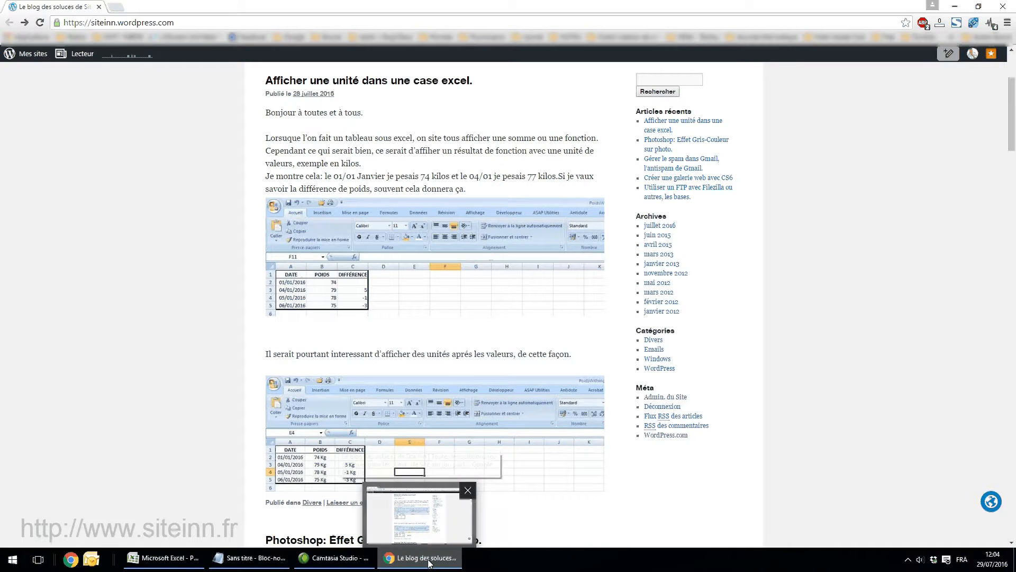
left_click(163, 558)
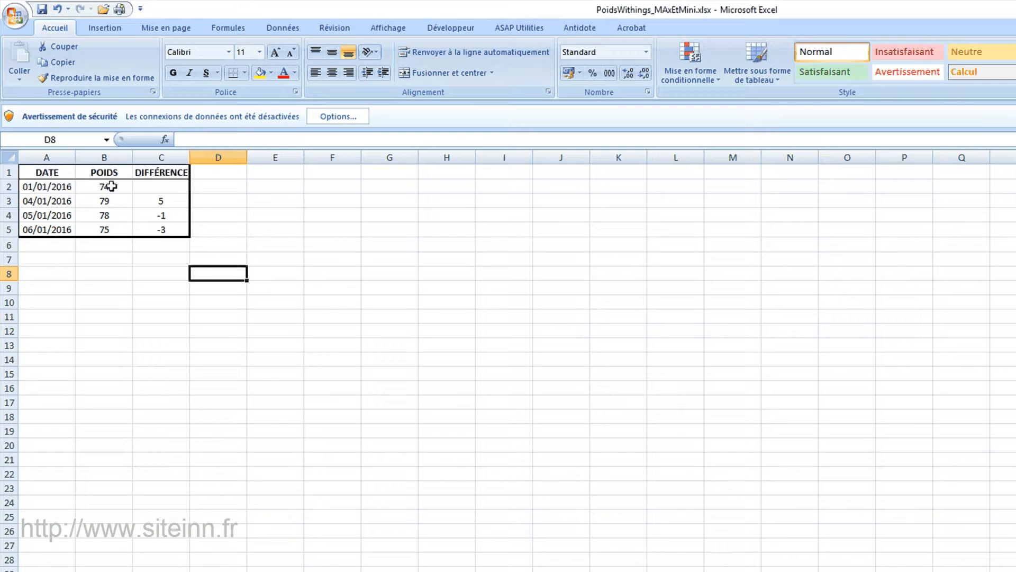
left_click(106, 186)
left_click(104, 203)
left_click(162, 201)
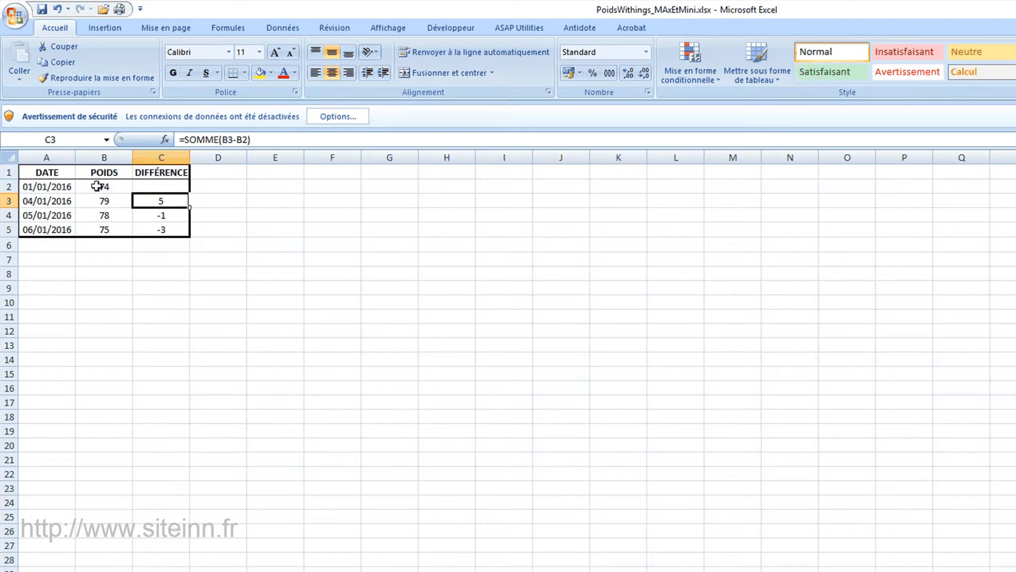
Open the cell format settings for the weight and difference values in B2:C5.
left_click_drag(92, 188, 161, 236)
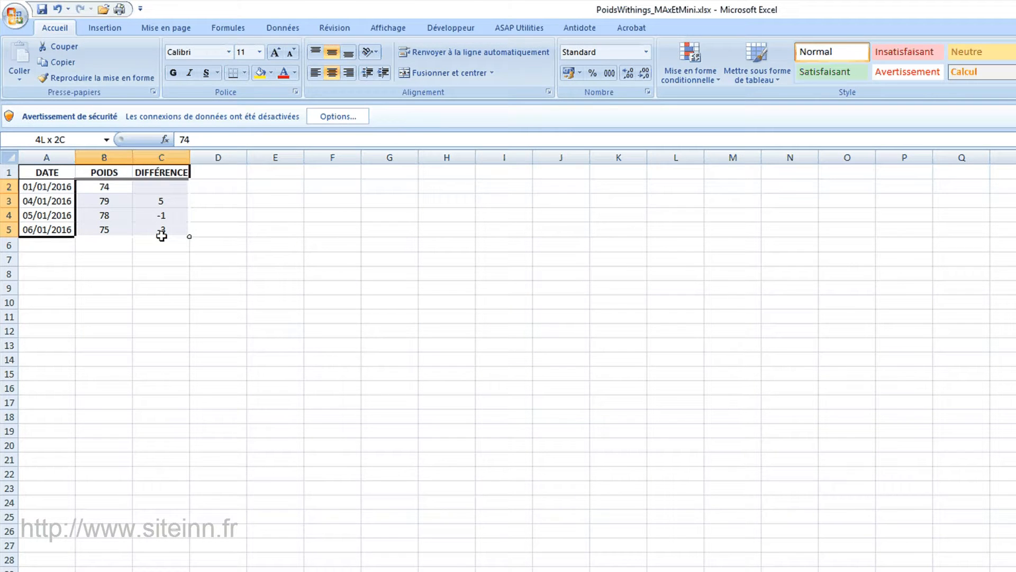
right_click(160, 214)
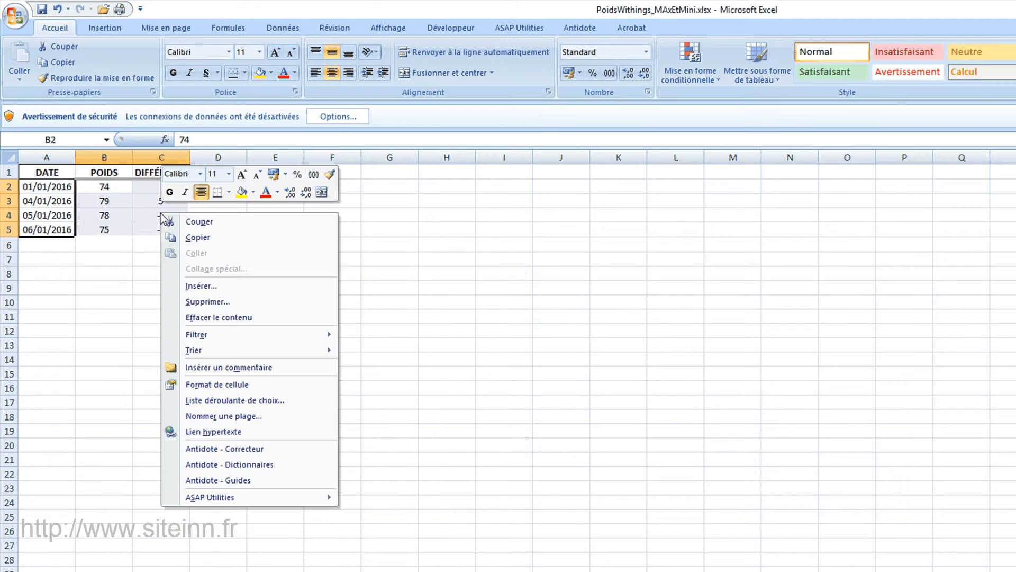
left_click(224, 385)
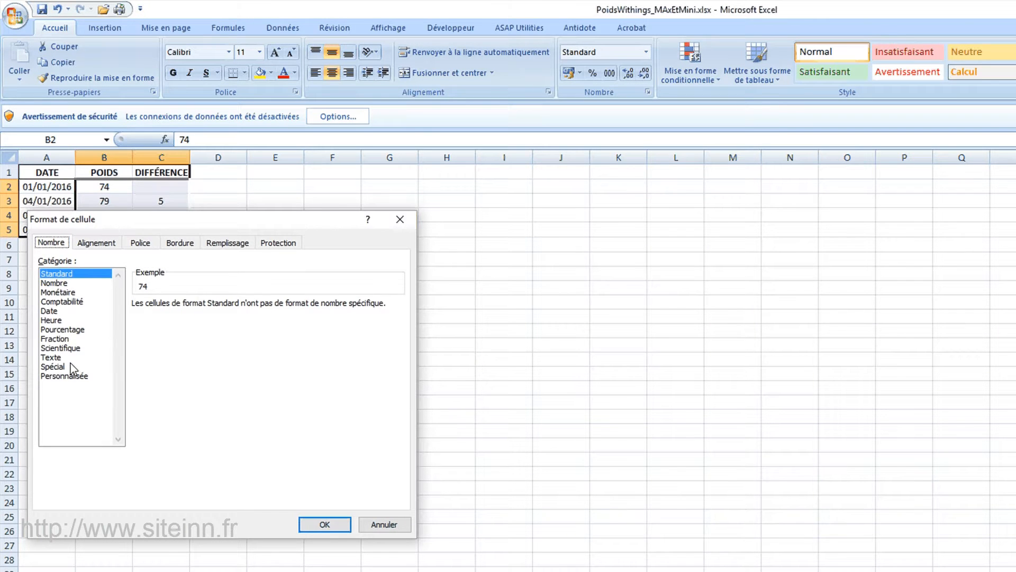
Examine the currency symbols of the Monétaire format and the types offered under Spécial and Personnalisée.
left_click(64, 293)
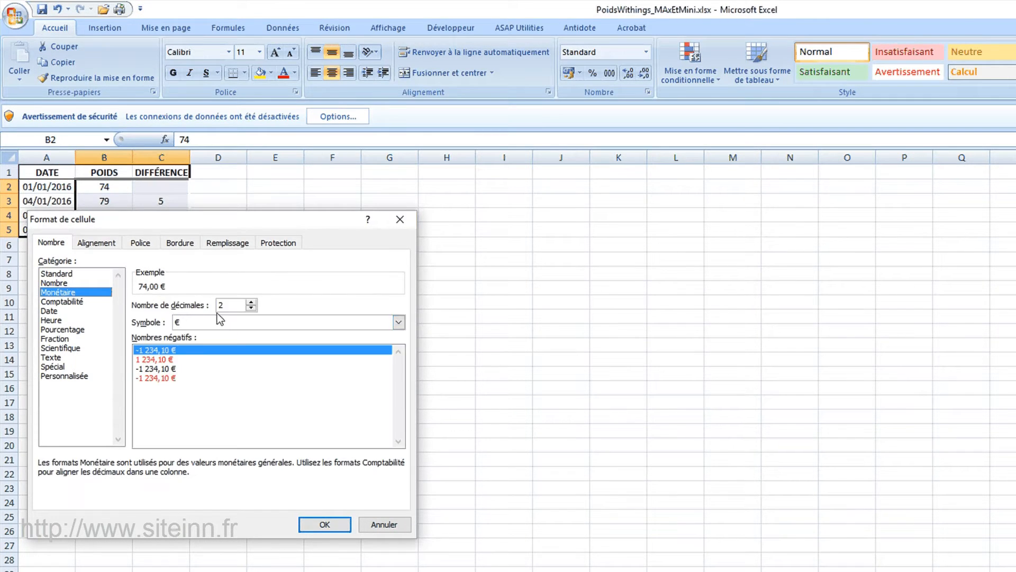
left_click(400, 323)
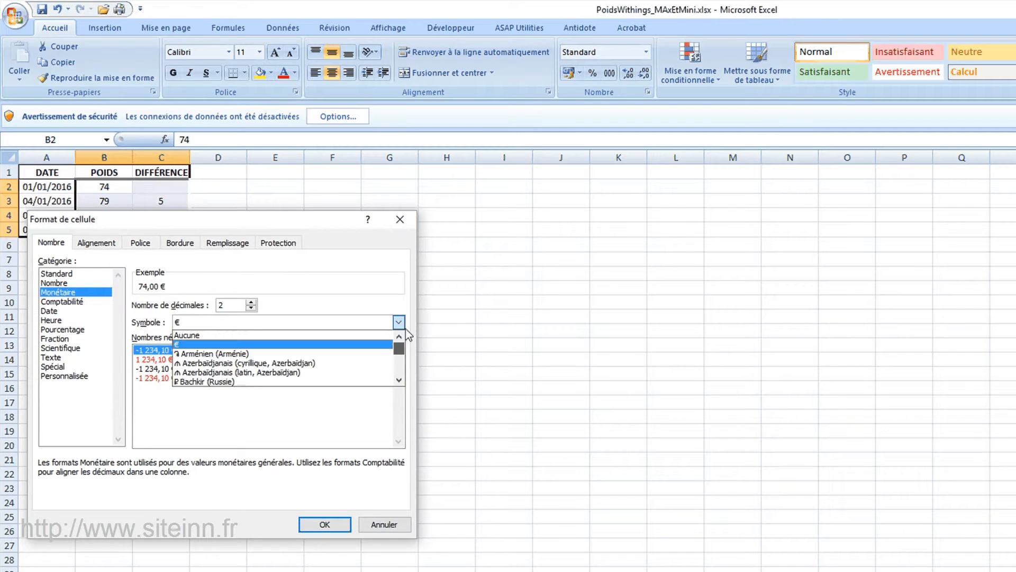
left_click(396, 526)
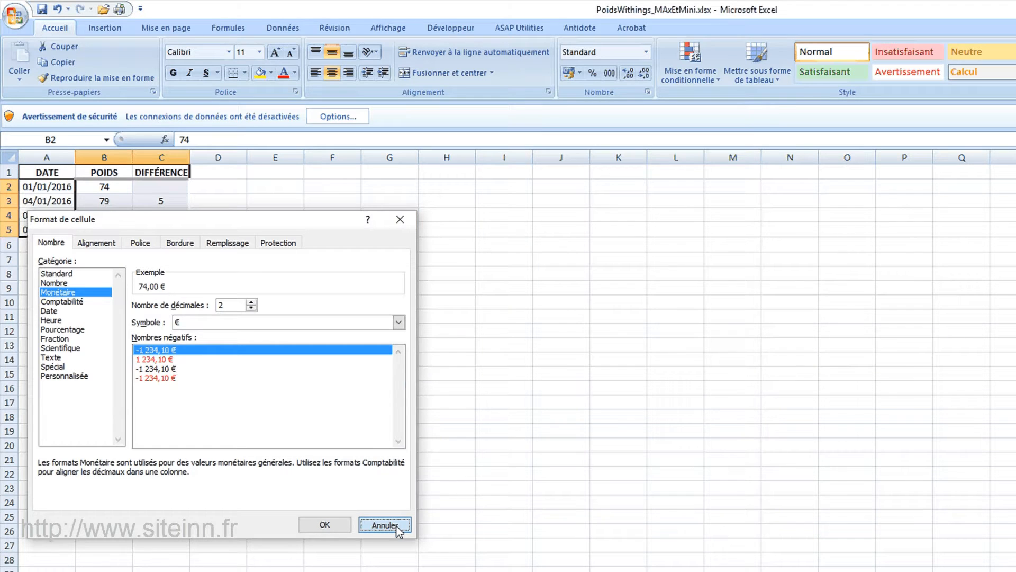
left_click(59, 369)
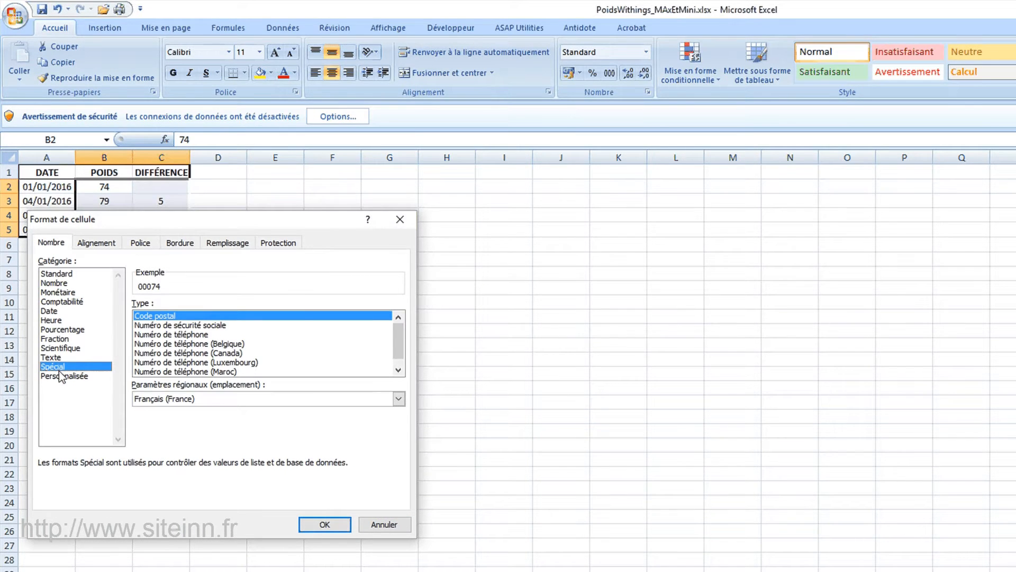
left_click(59, 376)
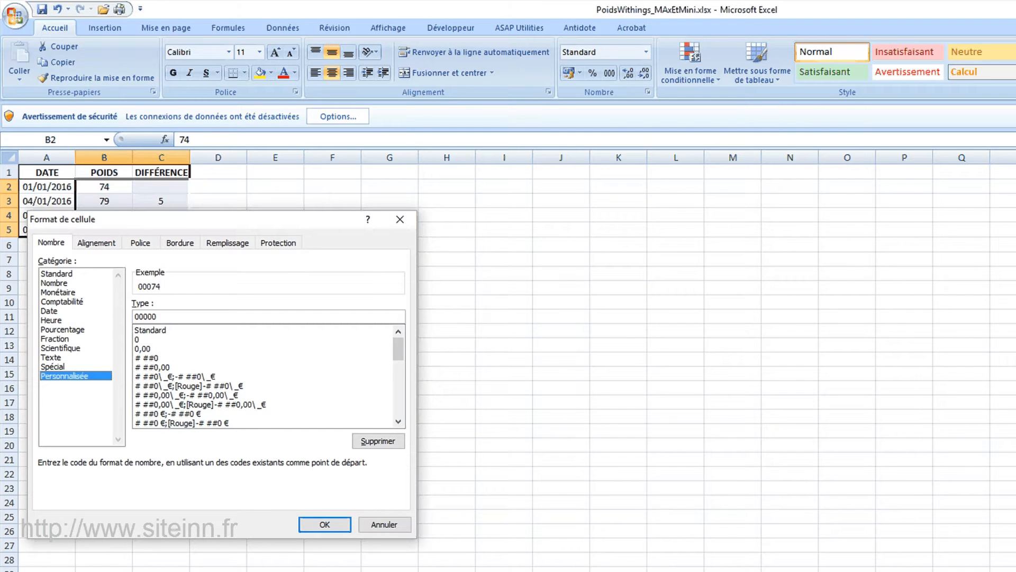
Switch to the Notepad note, examine each part of the format code 0" Kg", and return to the workbook.
key("alt+Tab")
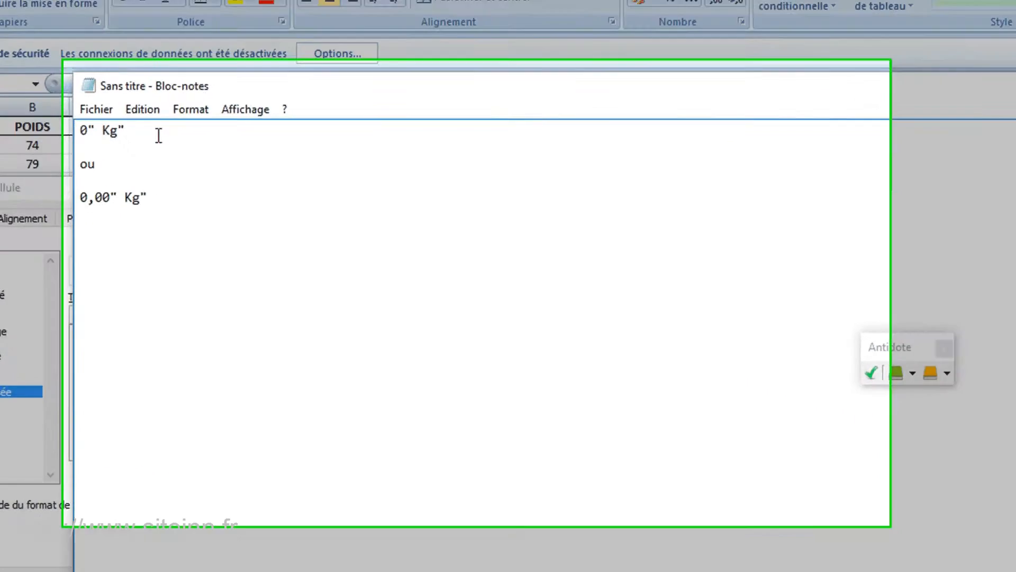
left_click_drag(201, 176, 139, 175)
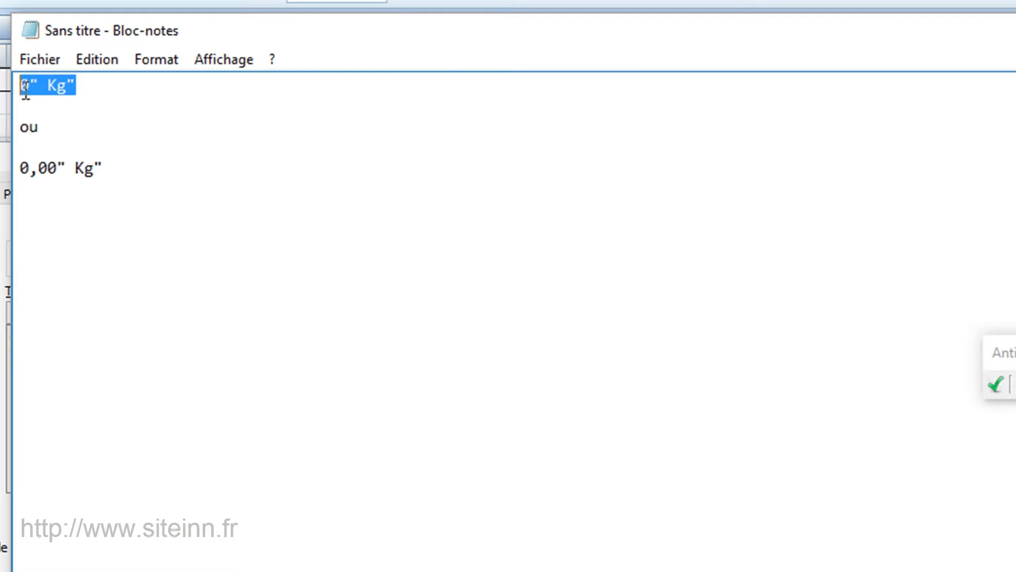
left_click_drag(29, 87, 41, 87)
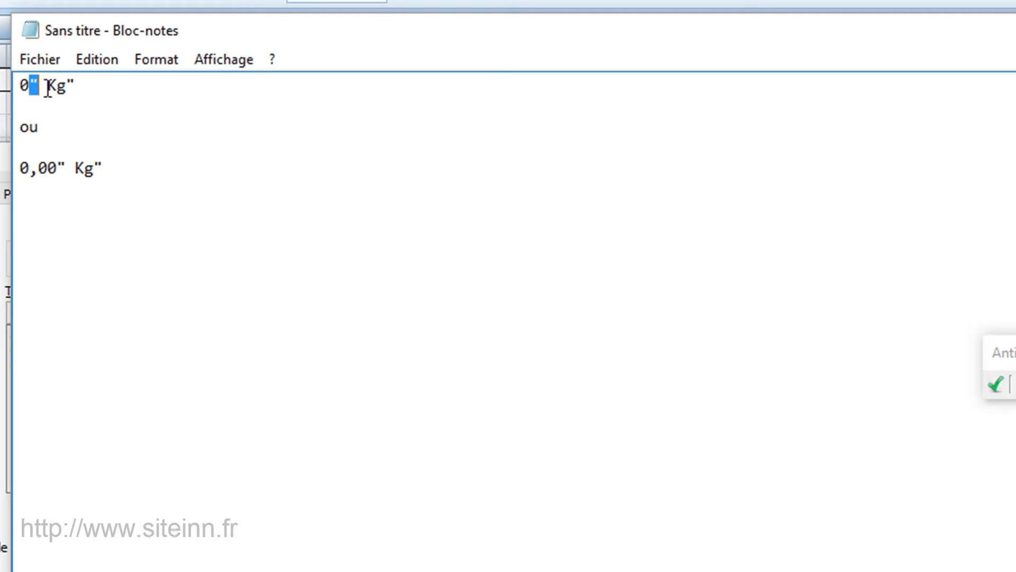
left_click_drag(48, 90, 18, 91)
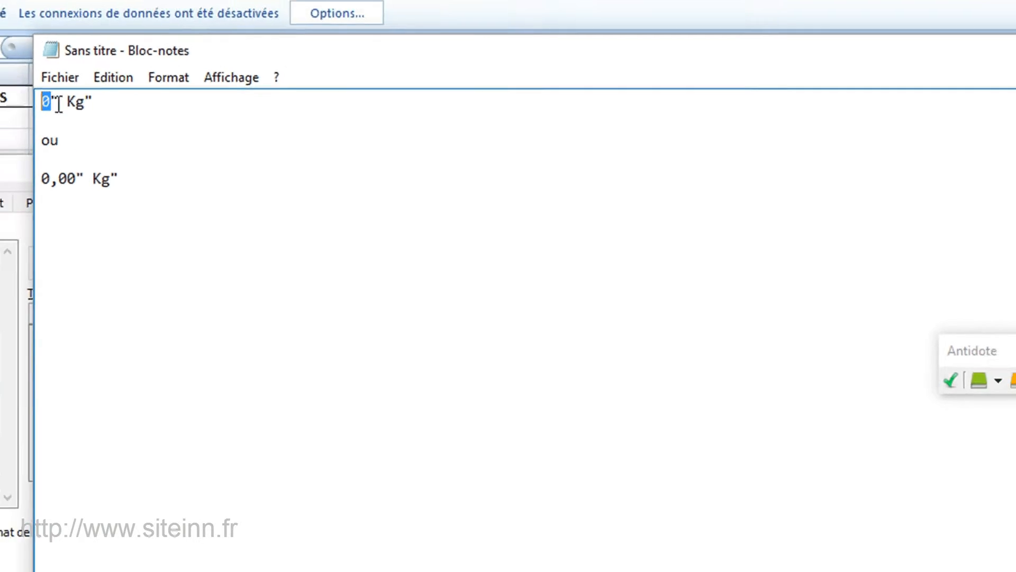
left_click(33, 88)
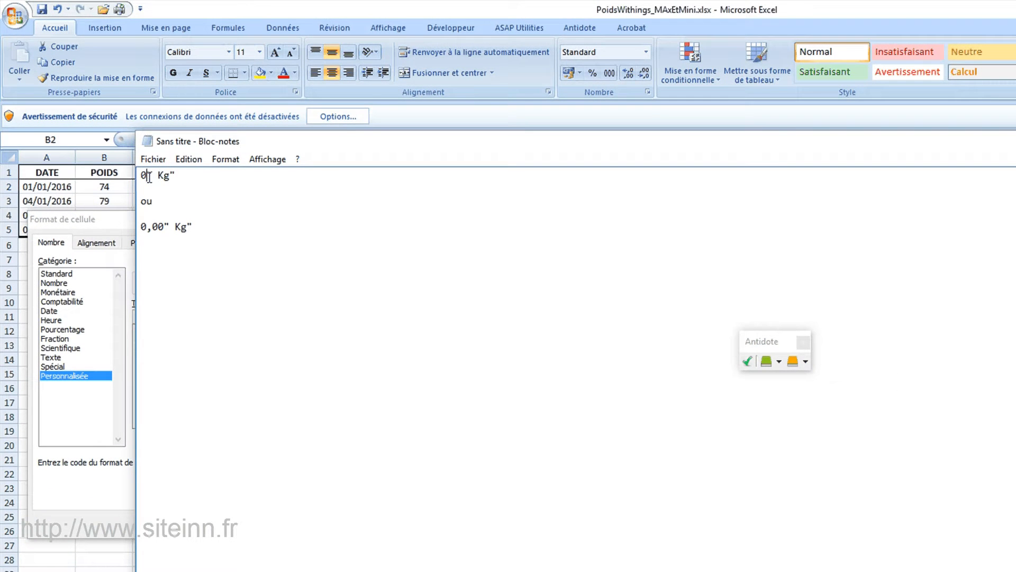
left_click_drag(148, 177, 174, 178)
left_click(185, 178)
left_click(69, 500)
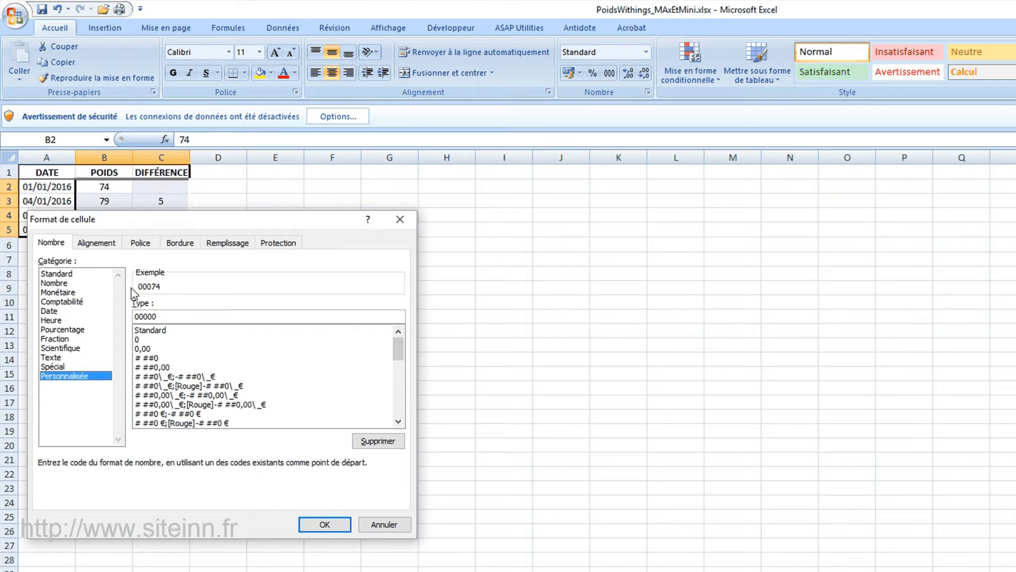
Apply the custom (Personnalisée) number format 0" Kg" to cells B2:C5.
left_click(56, 366)
left_click(57, 375)
left_click_drag(158, 318, 135, 318)
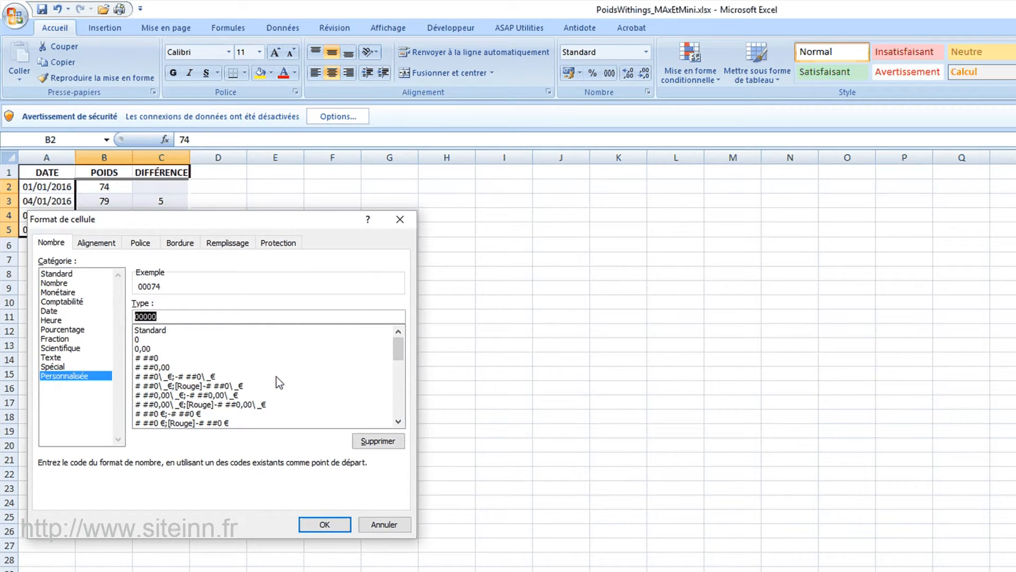
type("0")
key("BackSpace")
type("\" Kg\"")
left_click(326, 524)
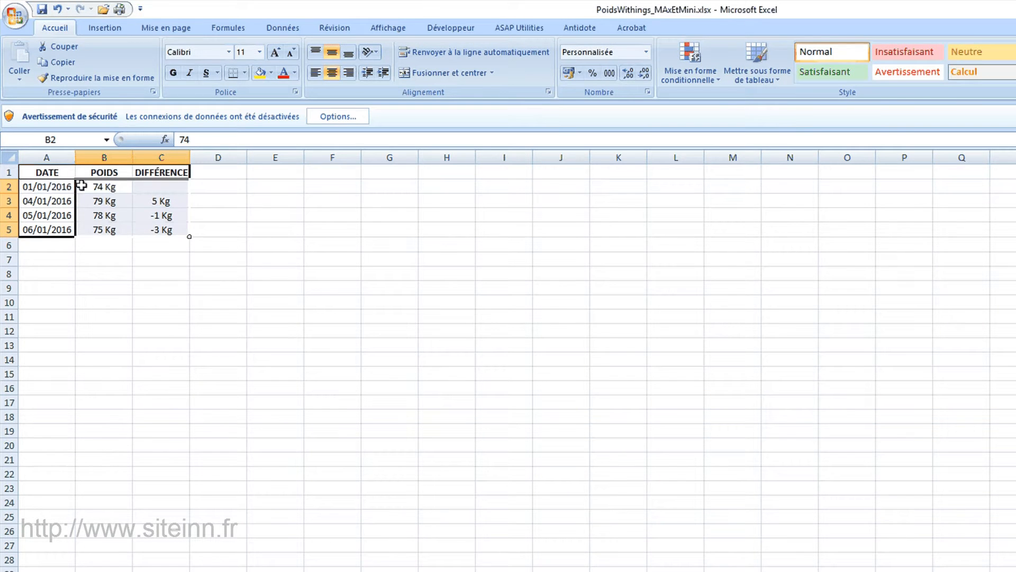
Change the custom number format of B2:C5 to 0" Kilogrammes" and widen column B.
left_click_drag(119, 194, 151, 222)
right_click(151, 222)
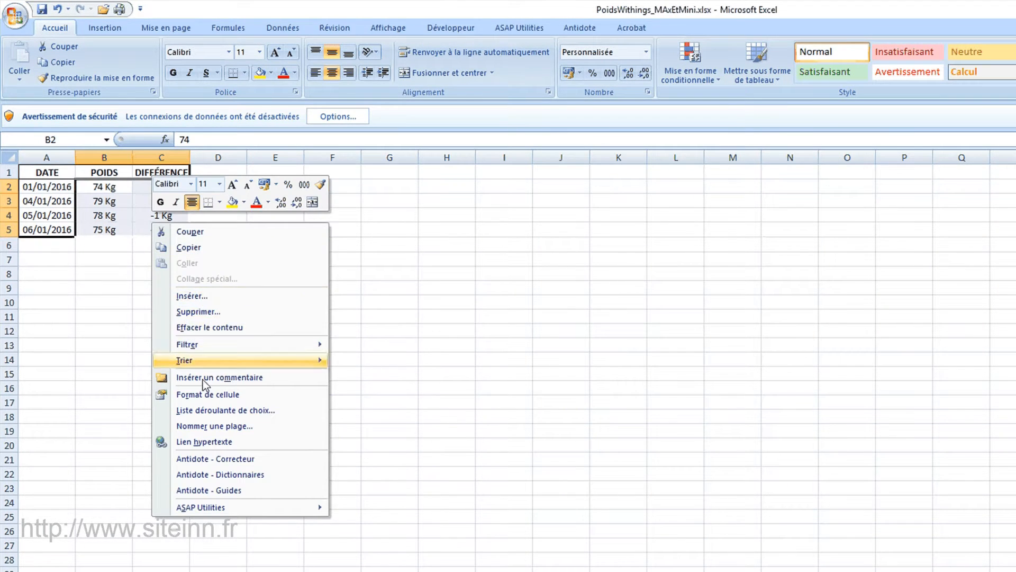
left_click(204, 397)
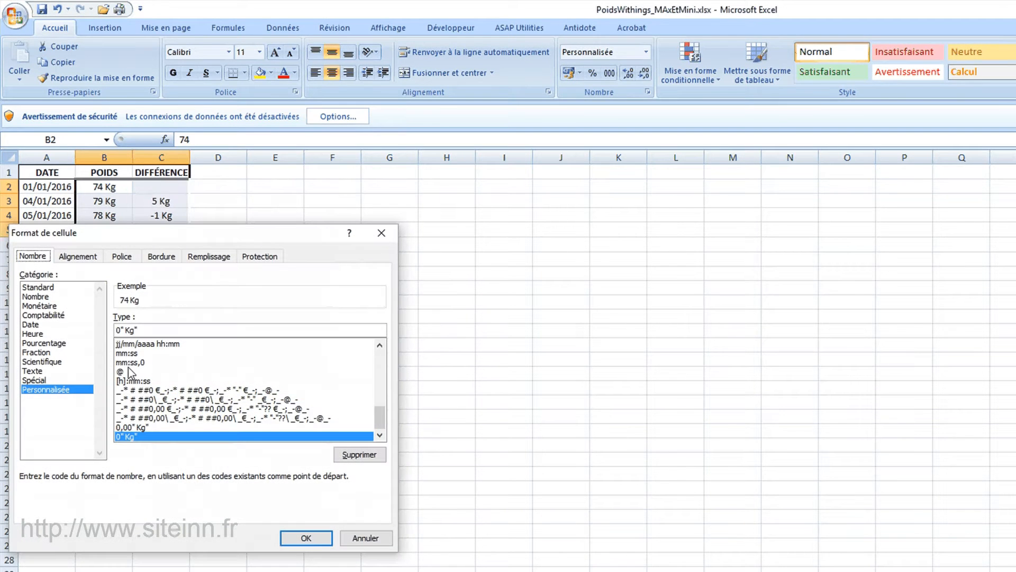
left_click_drag(152, 330, 68, 318)
key("BackSpace")
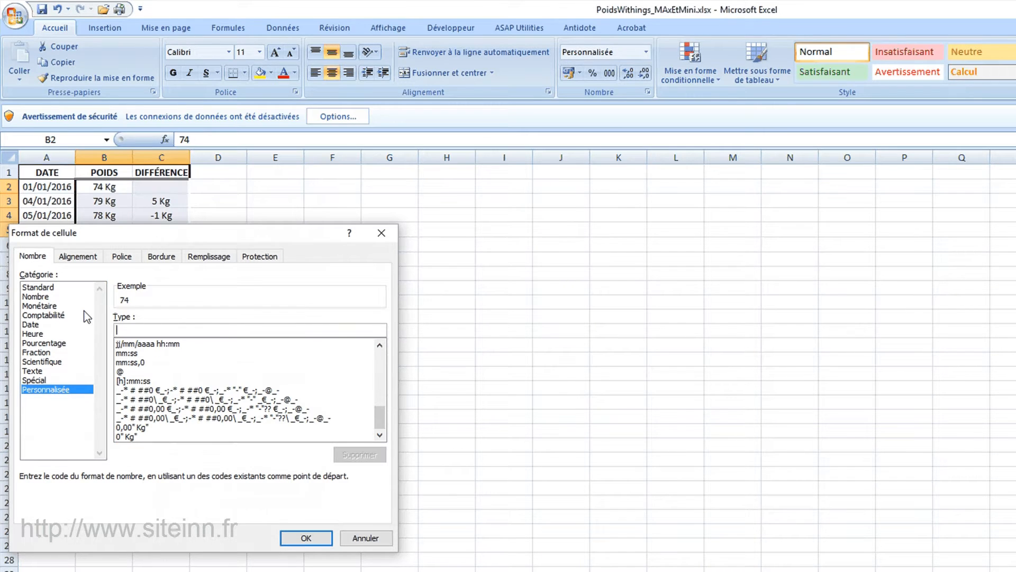
type("0\"")
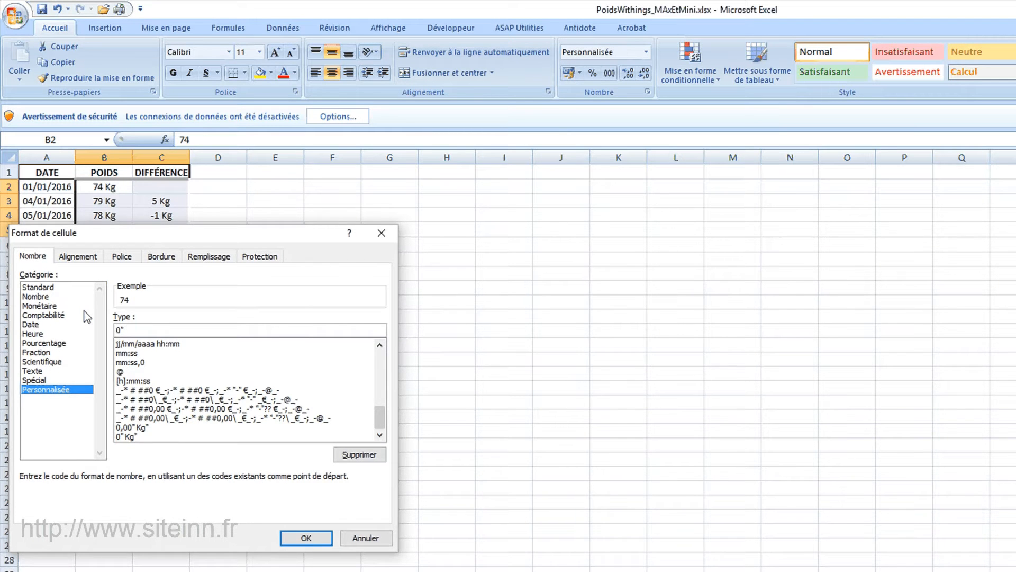
type(" Kilogrammes\"")
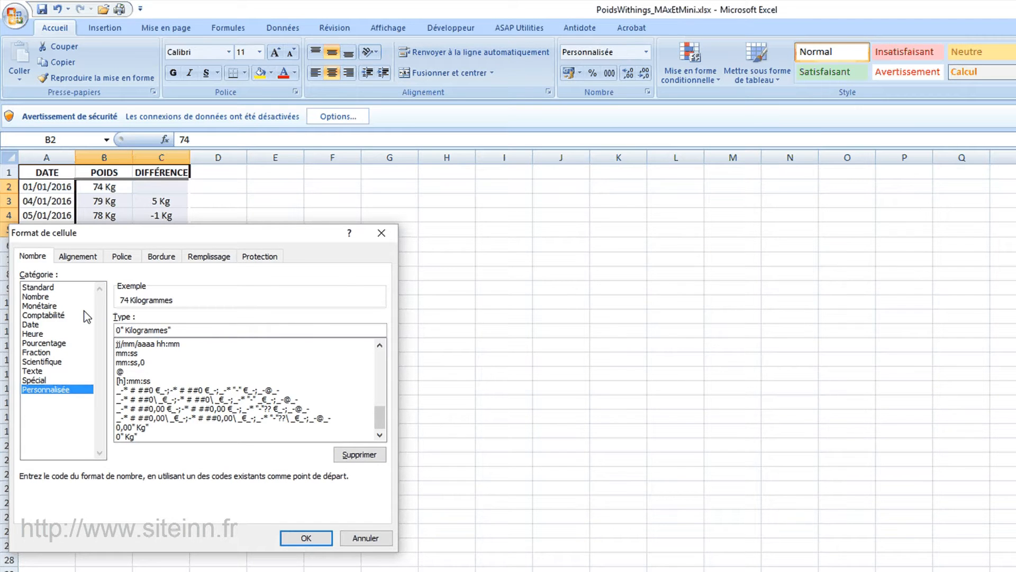
left_click(321, 539)
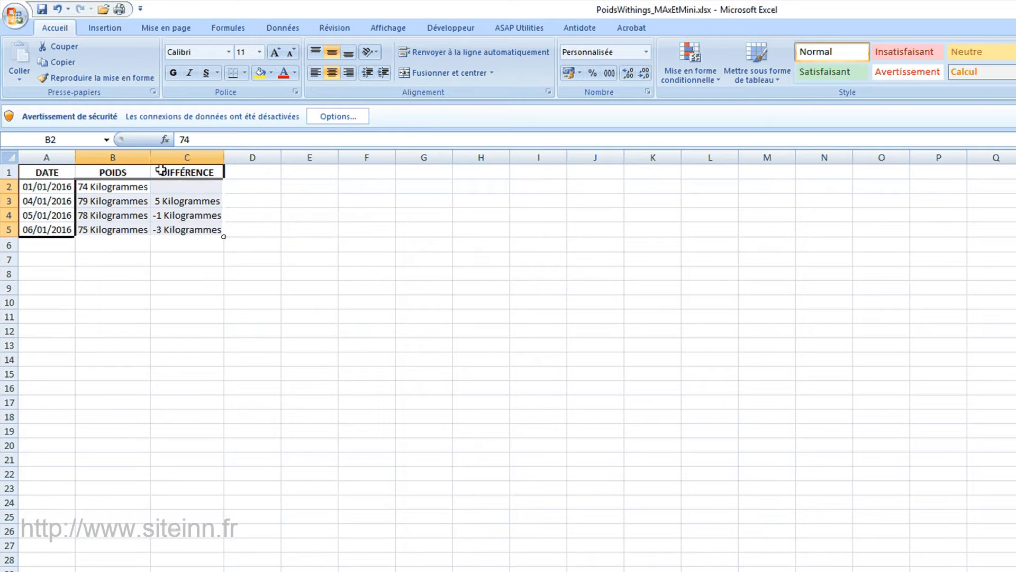
left_click_drag(150, 157, 176, 157)
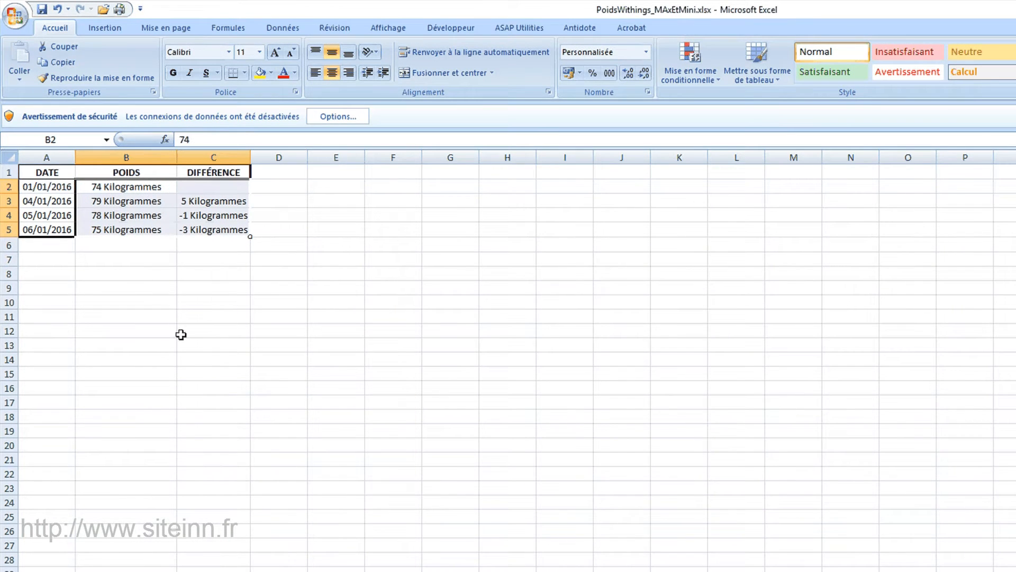
Undo the column B widening and the Kilogrammes number format.
left_click_drag(125, 187, 221, 230)
right_click(221, 229)
key("Escape")
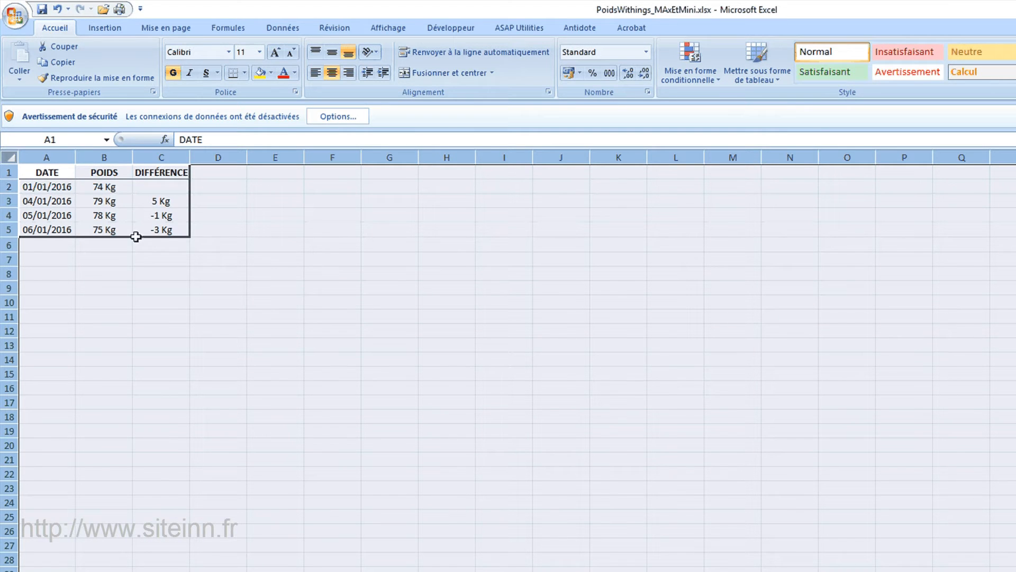
Enter the decimal weights 74,2, 79,8 and 78,5 in cells B2, B3 and B4.
left_click(105, 190)
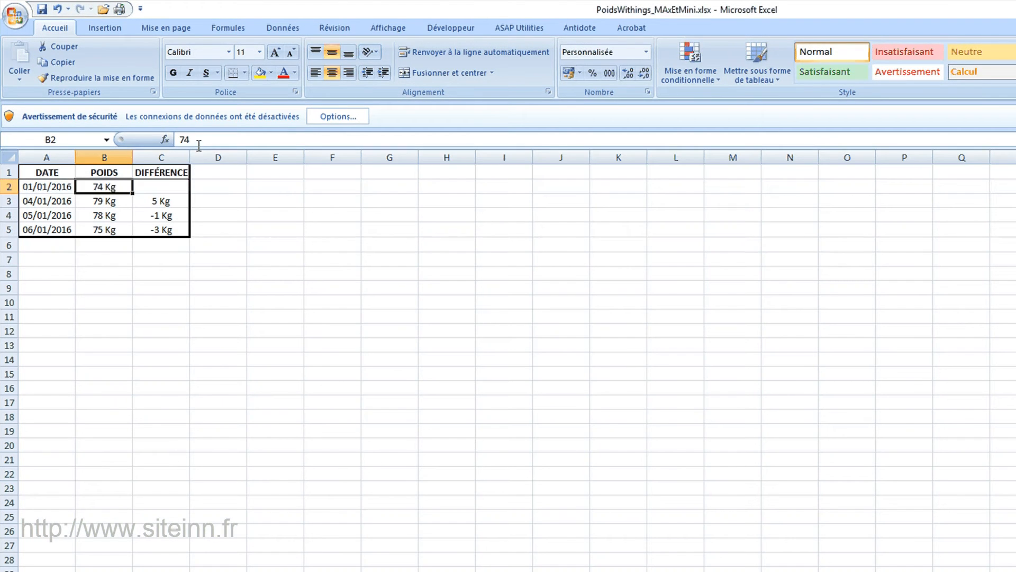
left_click(198, 143)
type(",2")
key("Return")
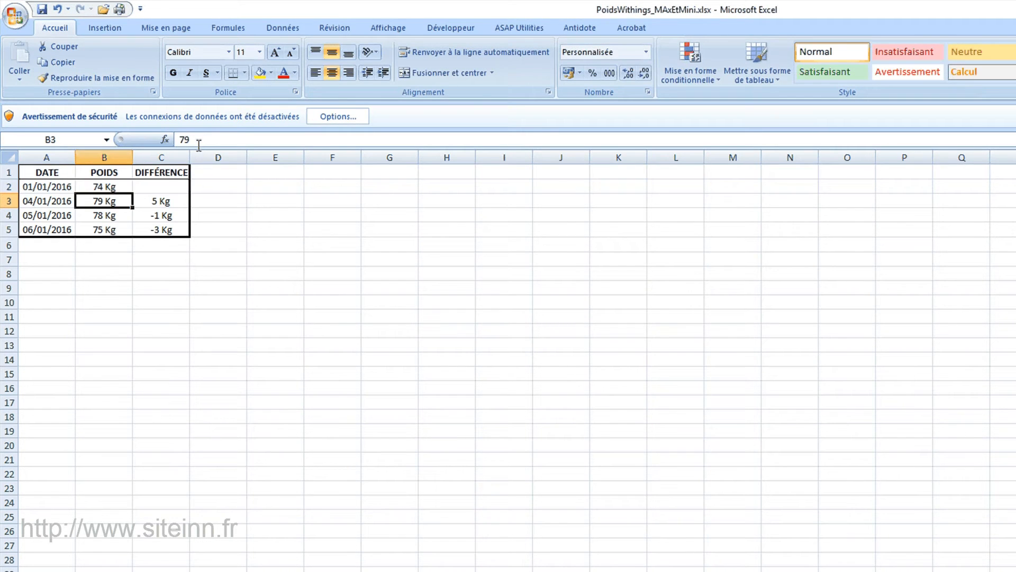
type("79,8")
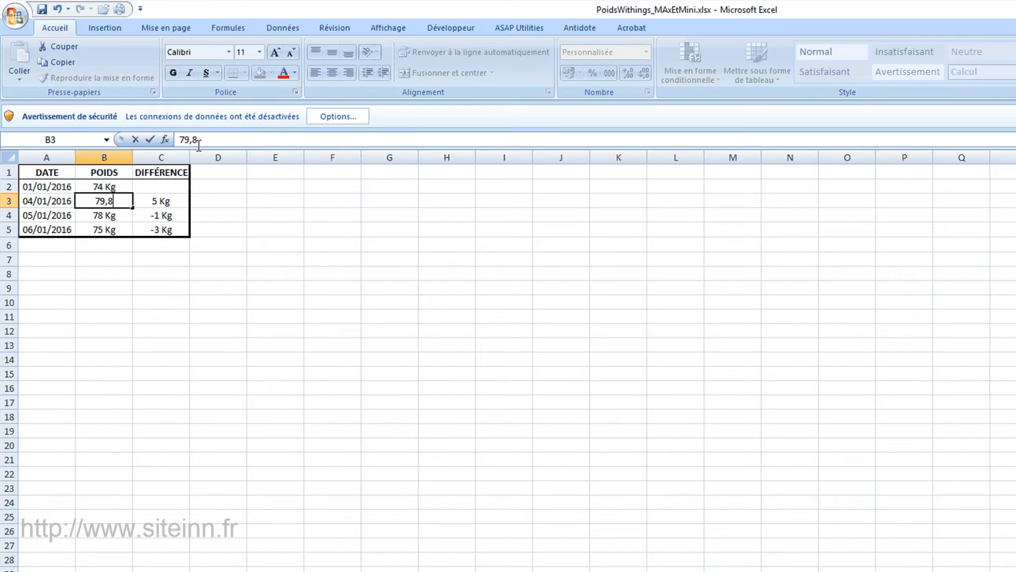
key("Return")
key("Return")
key("Up")
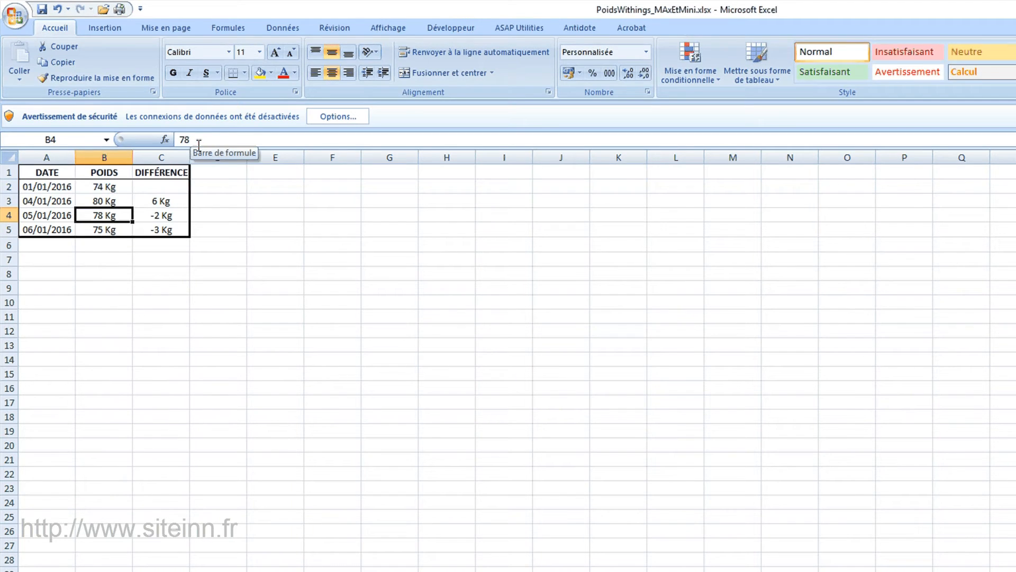
type("78,5")
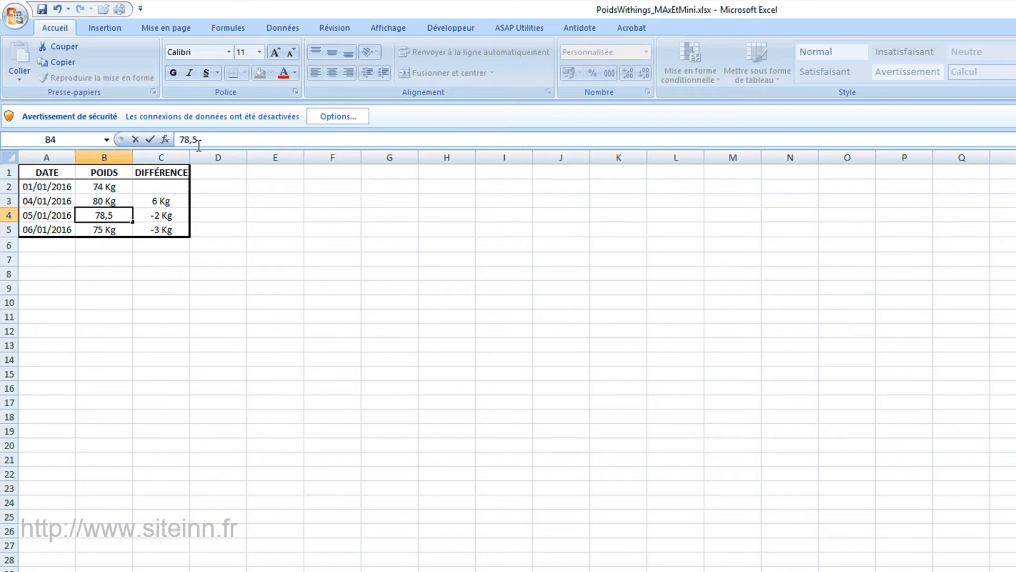
key("Right")
key("Left")
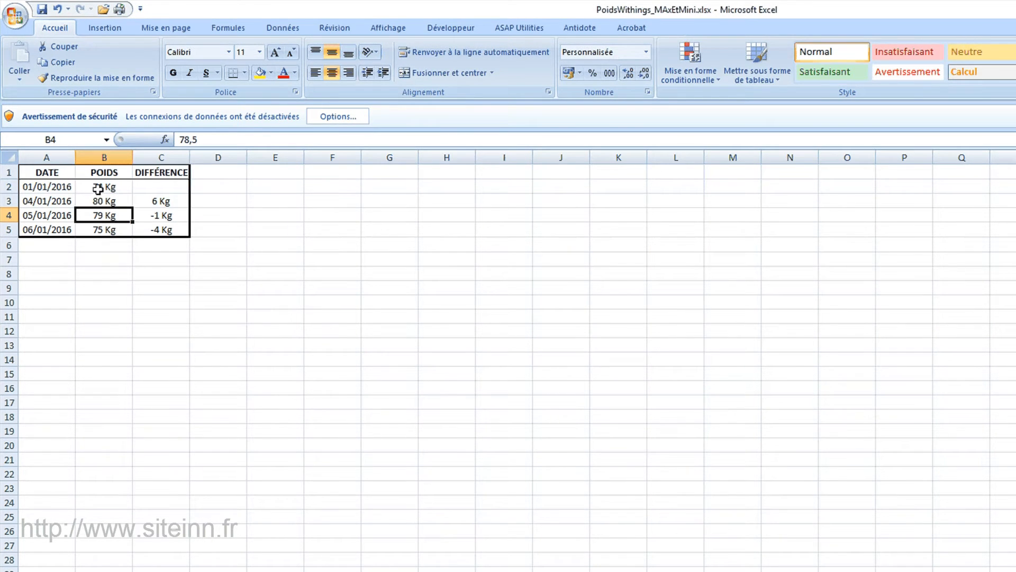
Check the decimal format code in the Notepad note and apply the custom number format 0,00" Kg" to cells B2:C5.
left_click_drag(109, 189, 165, 229)
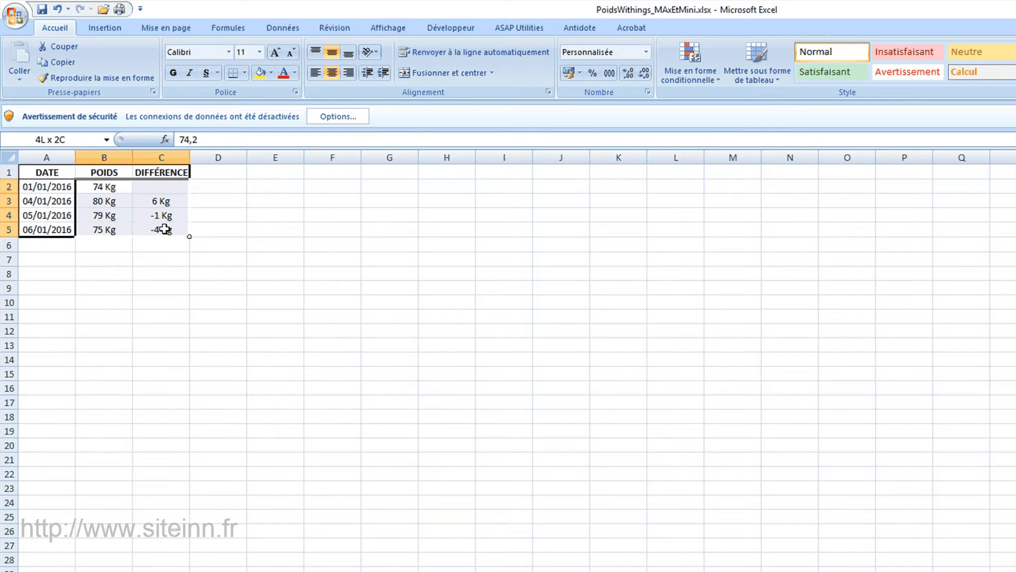
right_click(165, 228)
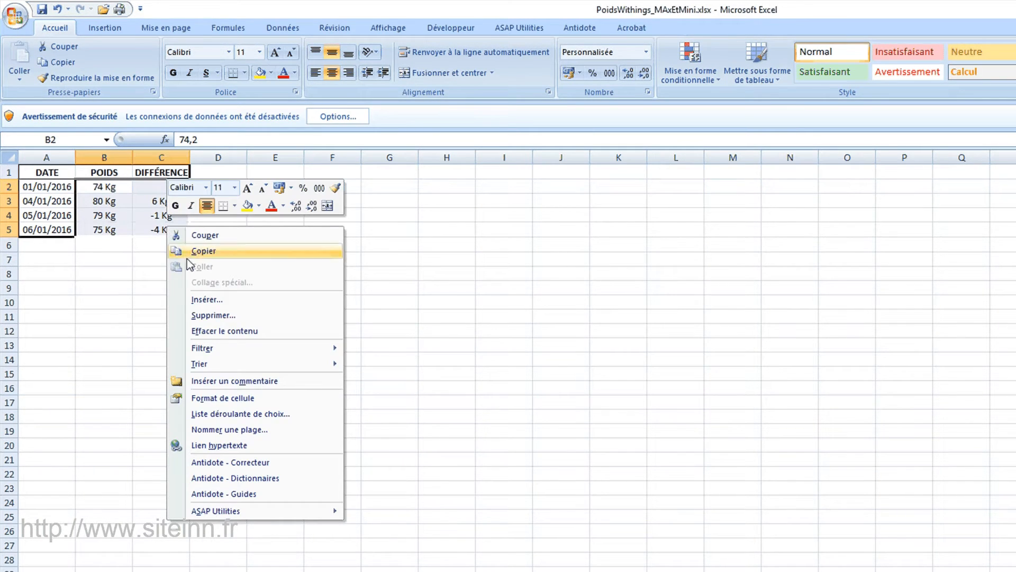
left_click(238, 404)
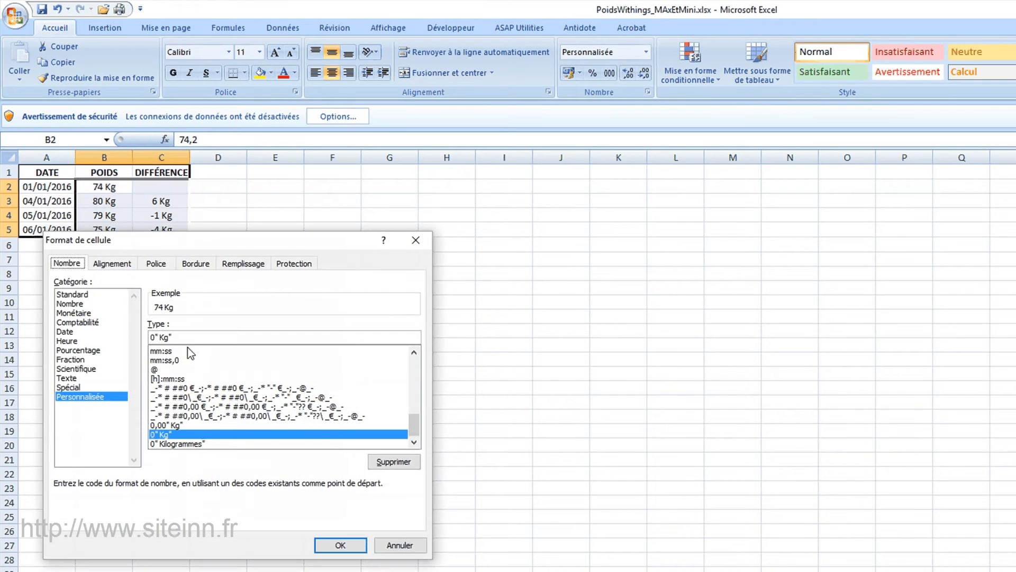
left_click(154, 337)
key("alt+Tab")
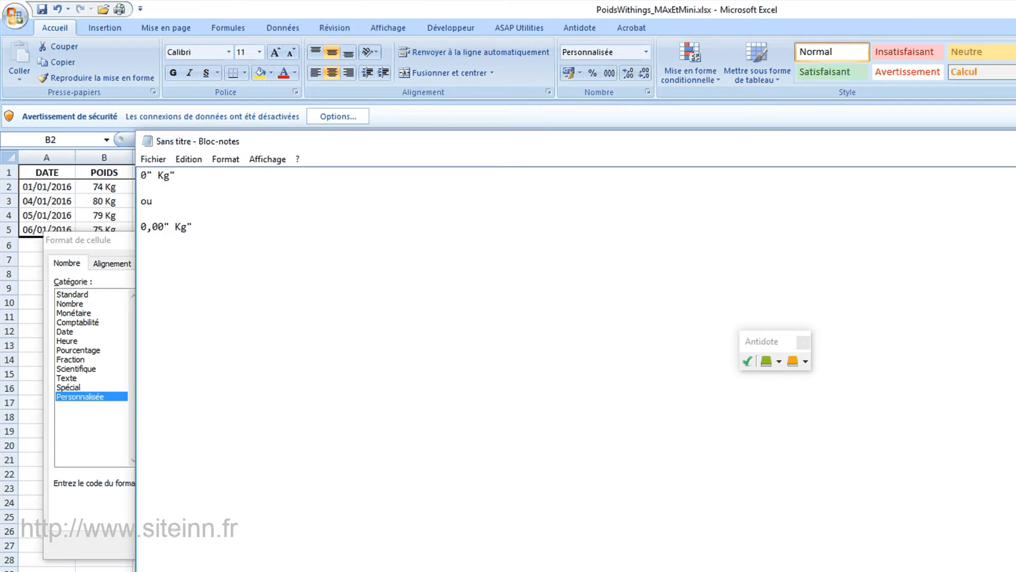
key("alt+Tab")
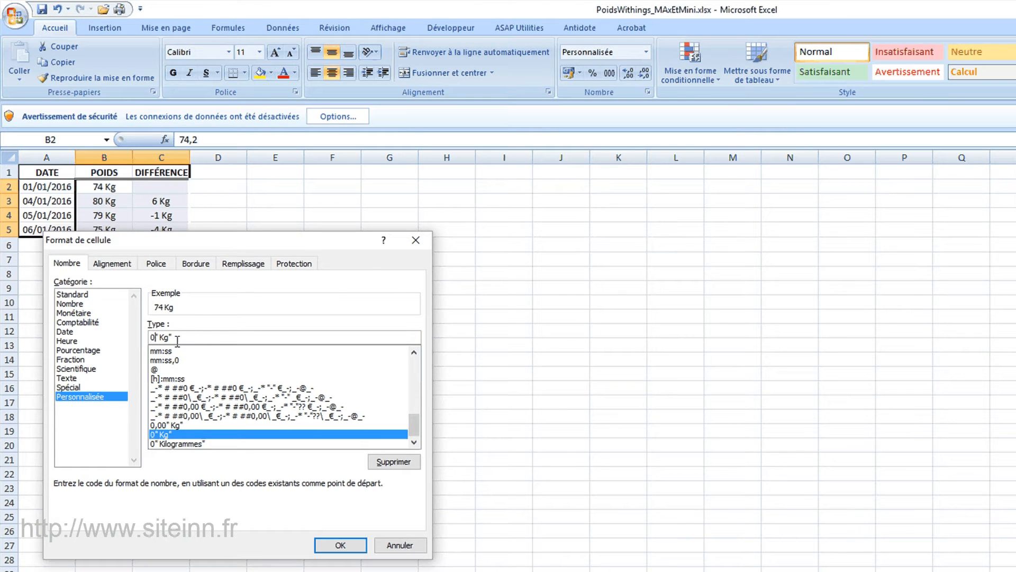
type(",")
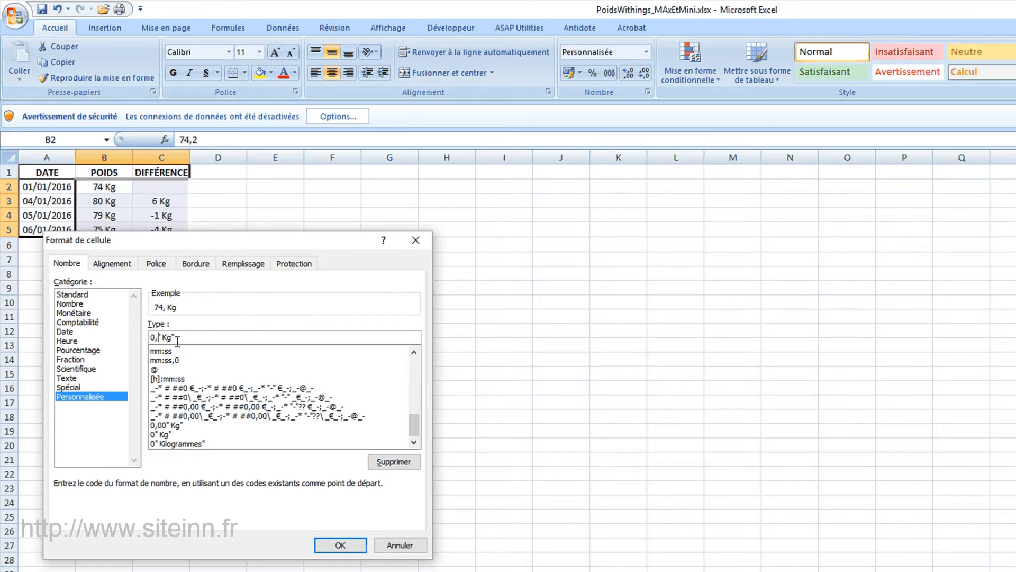
type("àà")
key("BackSpace")
key("BackSpace")
type("00")
left_click(346, 546)
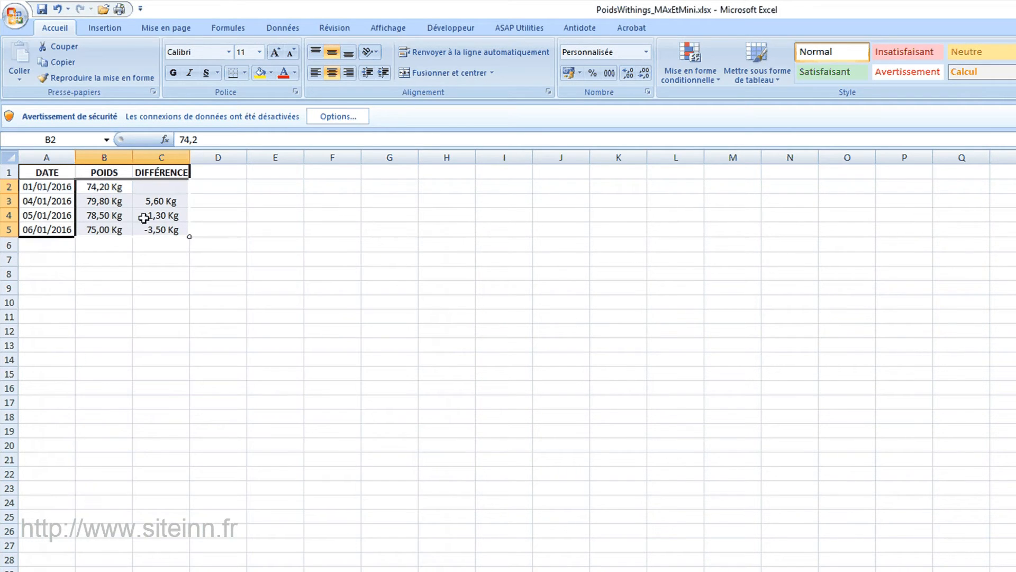
Widen columns A and B slightly and enlarge the font of the whole sheet to 18.
left_click_drag(132, 159, 149, 159)
left_click_drag(74, 162, 84, 161)
left_click(9, 157)
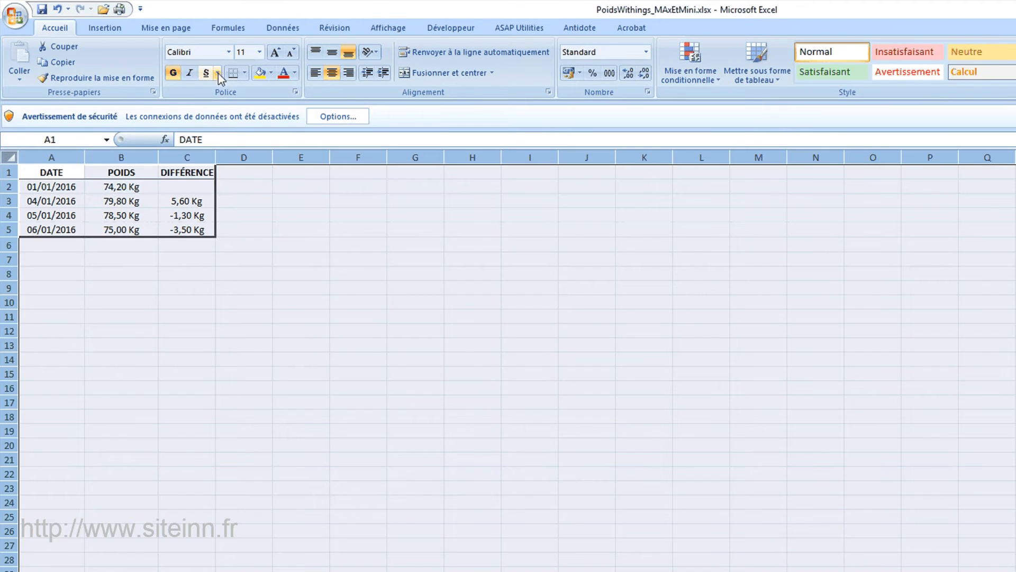
left_click(281, 54)
left_click(281, 54)
left_click(281, 54)
left_click(280, 54)
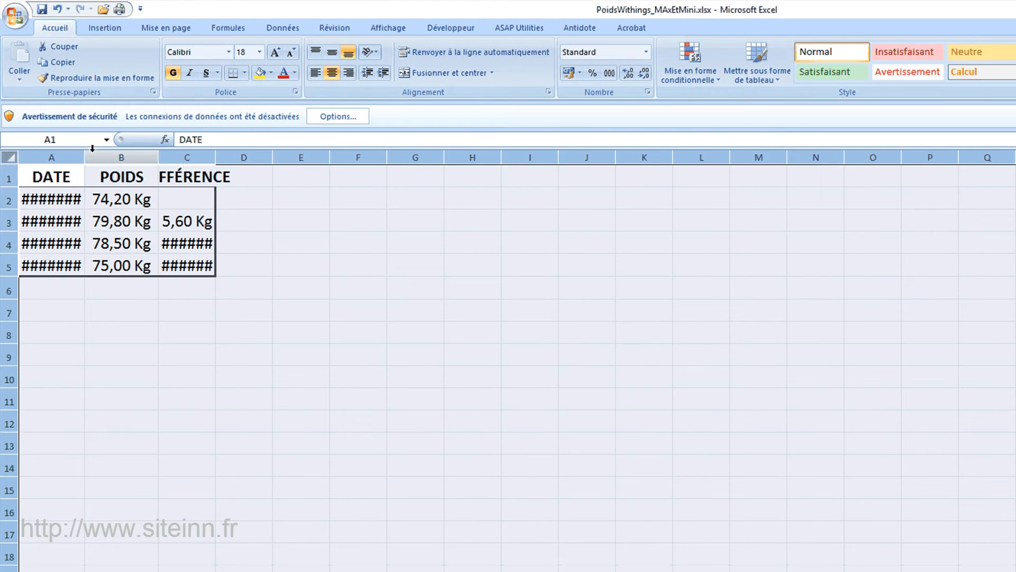
Widen all columns of the sheet evenly to fit the enlarged text, and clear the selection.
left_click_drag(79, 161, 123, 161)
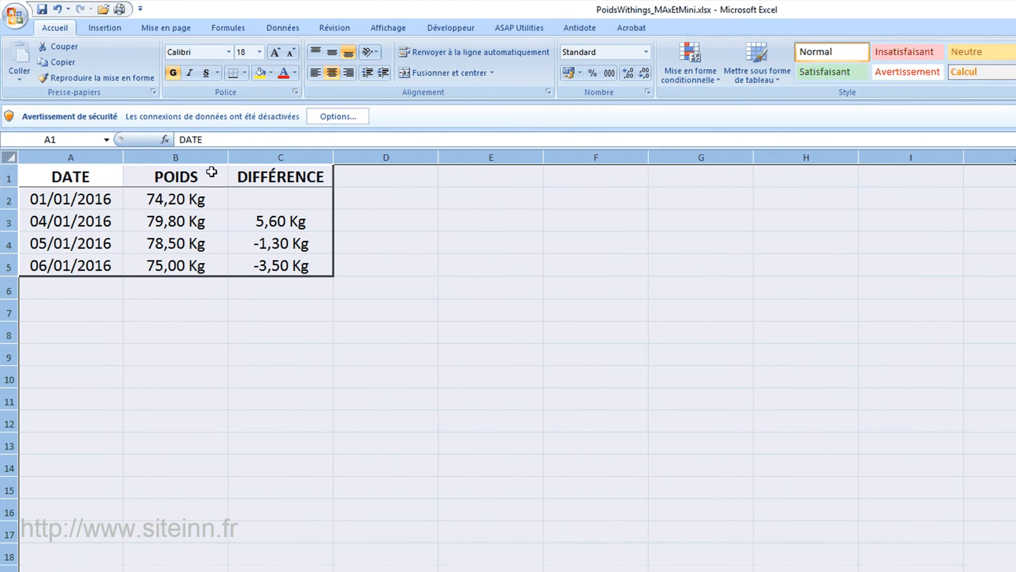
left_click_drag(330, 162, 372, 161)
left_click(457, 307)
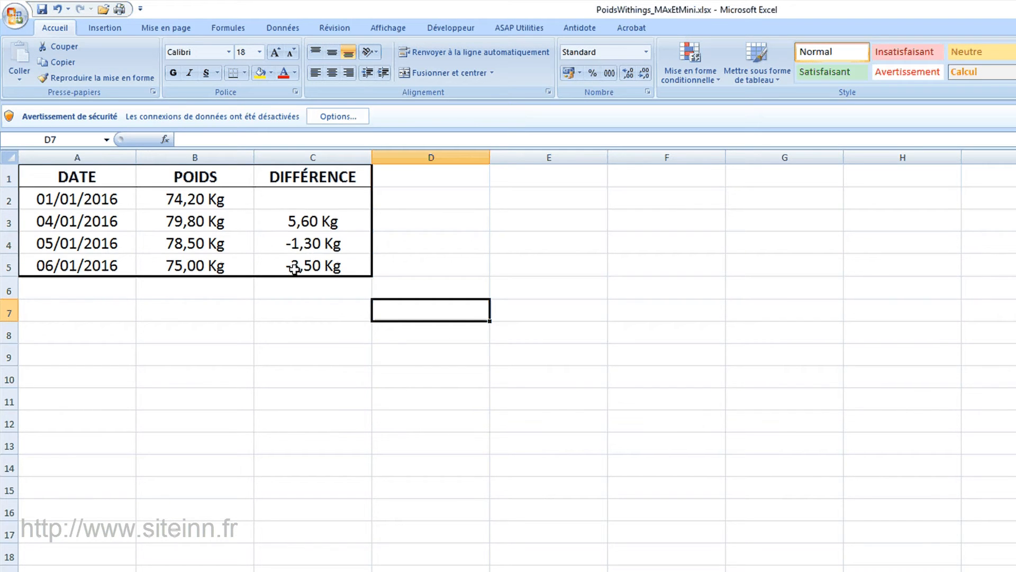
left_click(242, 419)
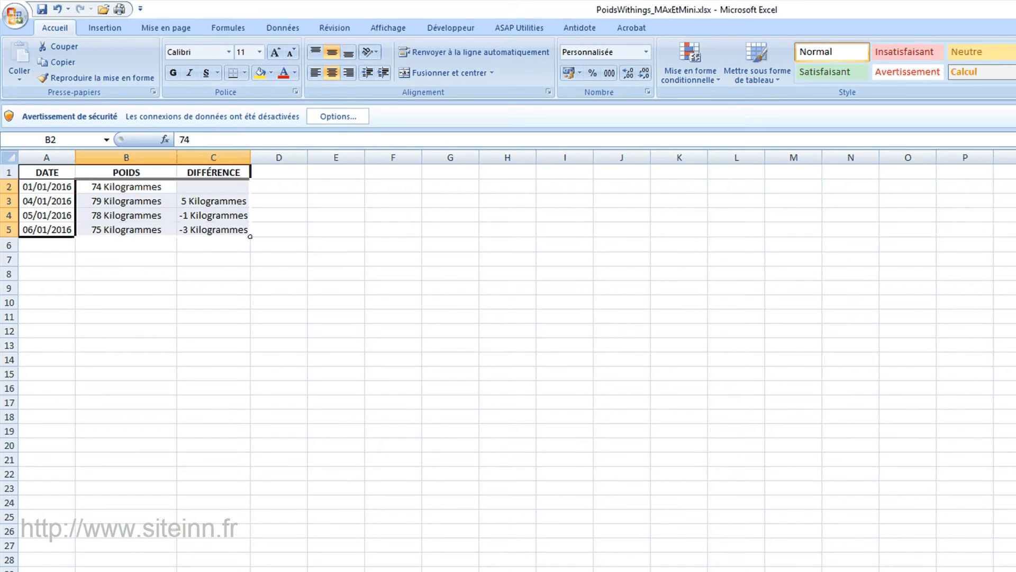
left_click_drag(125, 187, 222, 229)
right_click(214, 215)
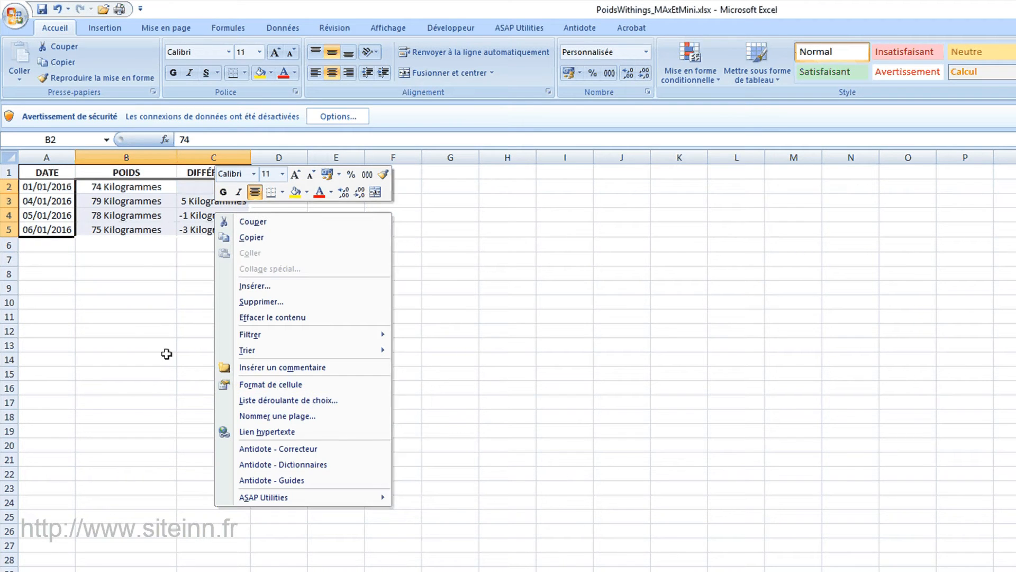
left_click(113, 201)
left_click(111, 184)
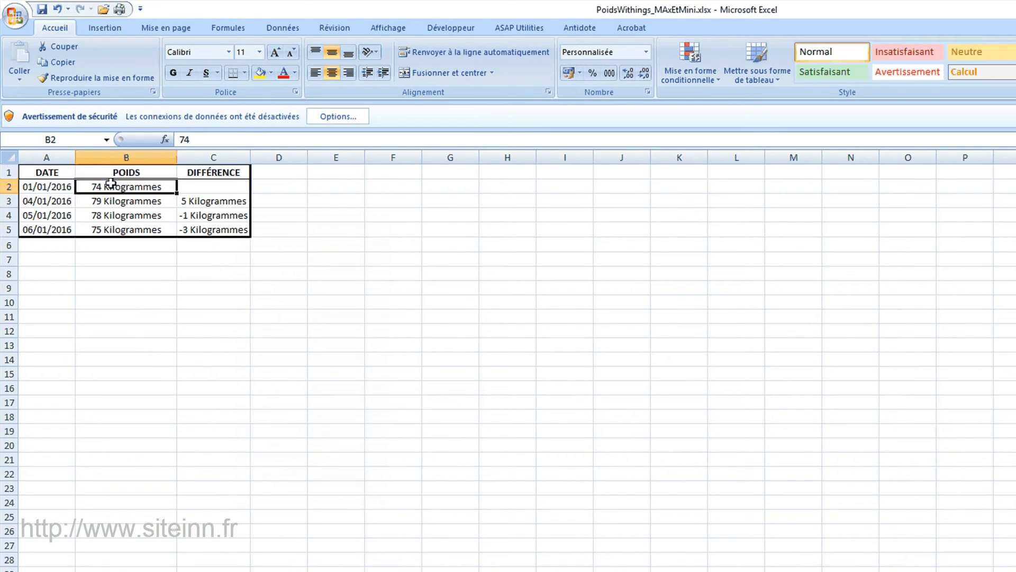
Change the custom number format of B2:C5 to 0" Kg" on the sheet that uses the Kilogrammes unit.
left_click_drag(113, 185, 217, 233)
right_click(212, 222)
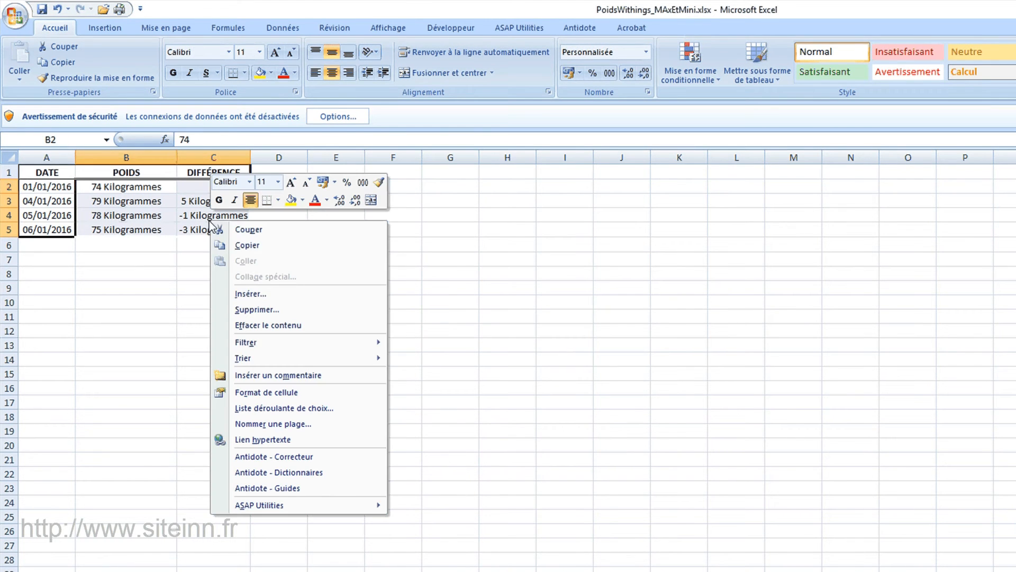
left_click(259, 392)
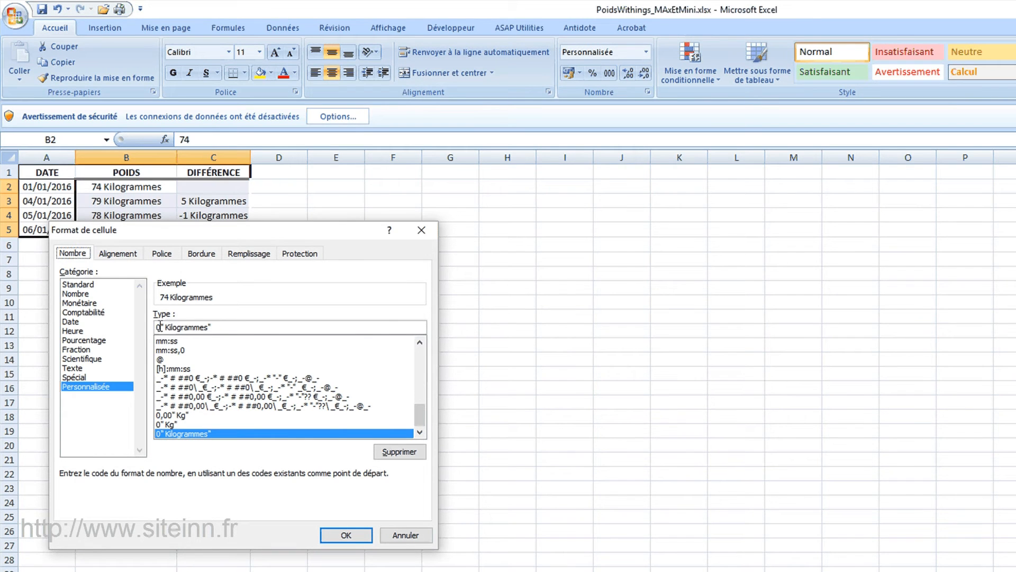
left_click_drag(170, 323, 209, 324)
key("BackSpace")
key("BackSpace")
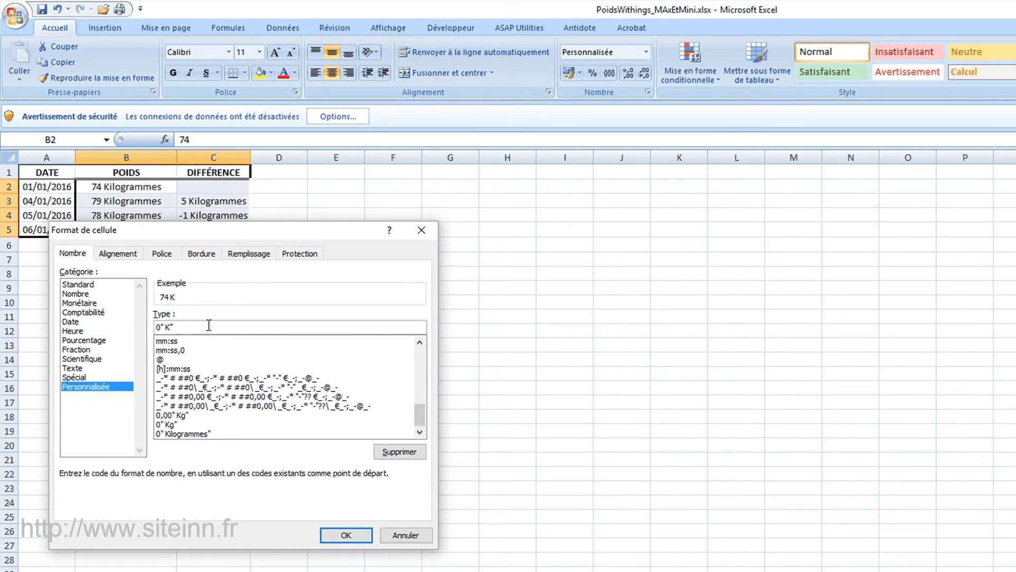
type("g")
key("Return")
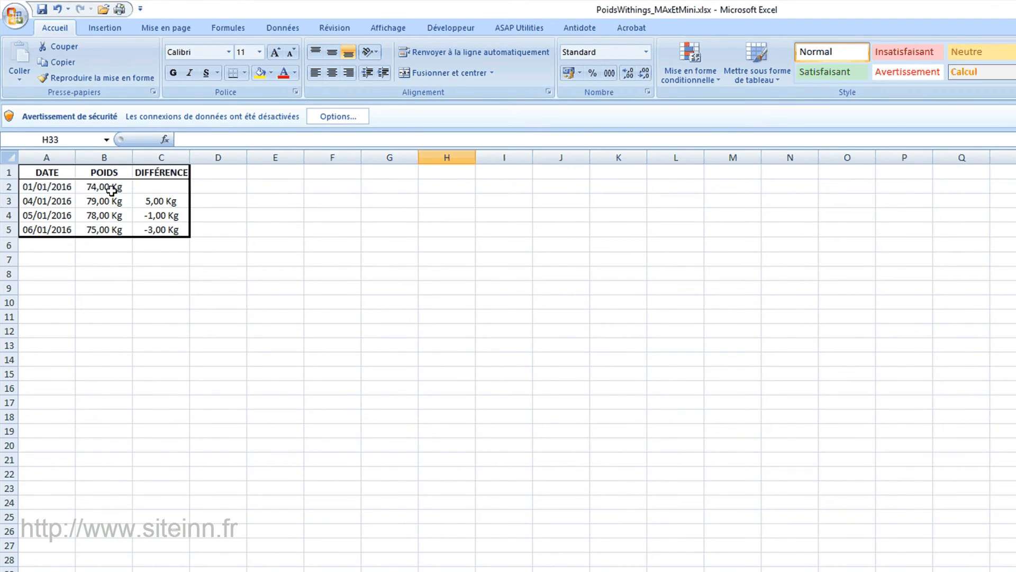
left_click_drag(111, 188, 152, 228)
right_click(152, 227)
key("Escape")
Change the custom number format of B2:C5 to 0,0" Kg" on the sheet with whole weights shown with two decimals.
left_click_drag(108, 188, 166, 229)
right_click(165, 229)
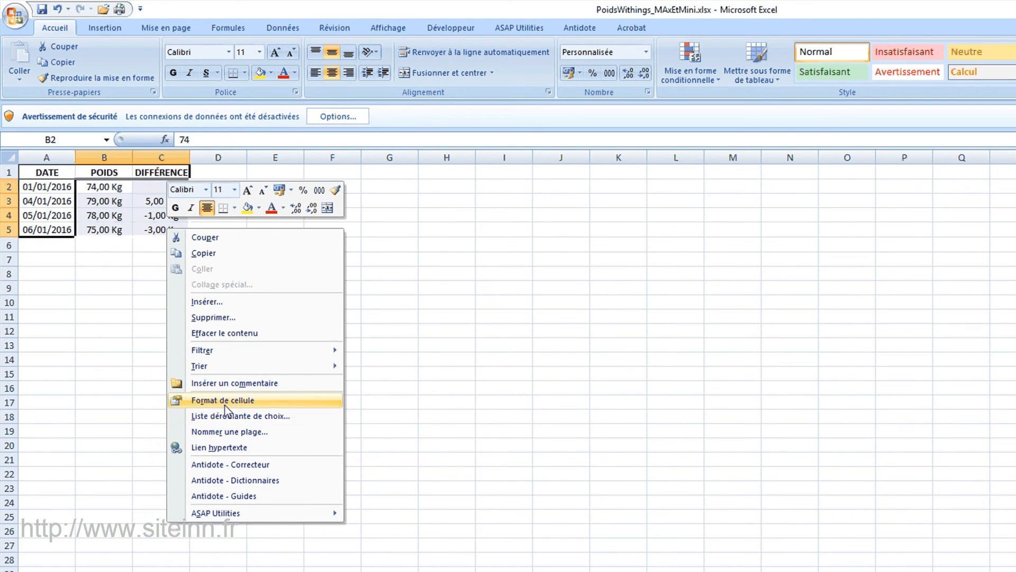
left_click(243, 401)
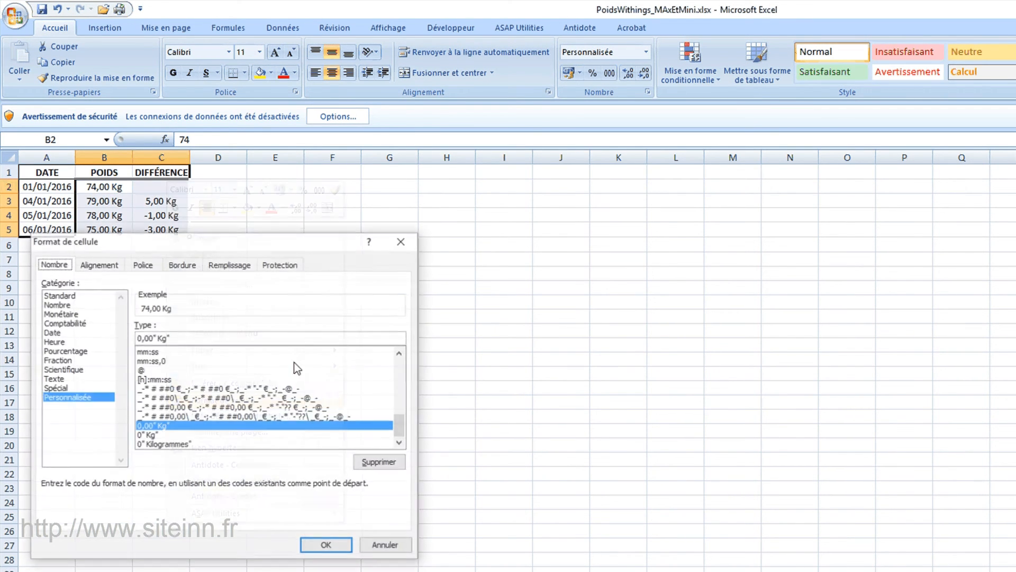
left_click(154, 336)
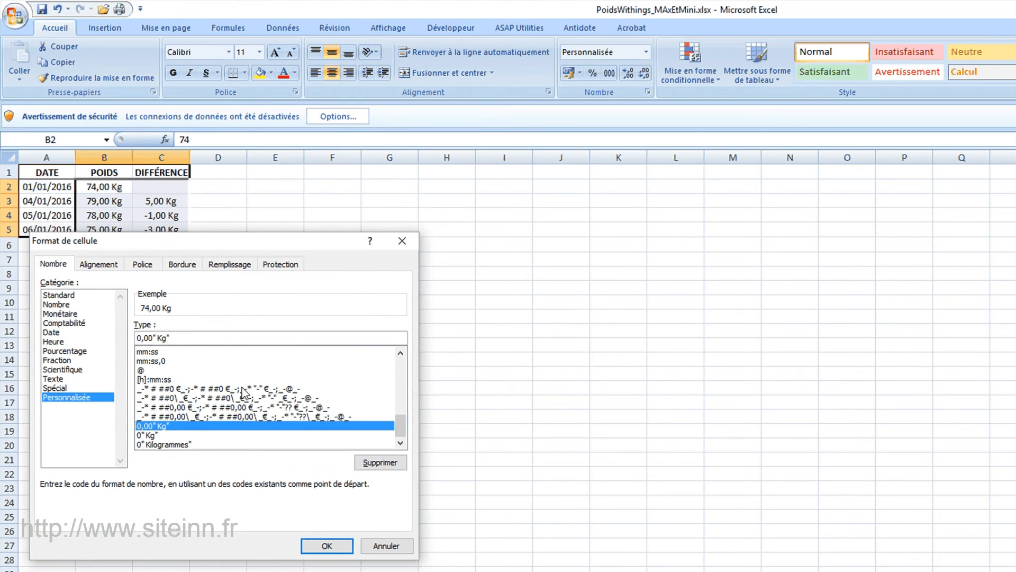
type("00")
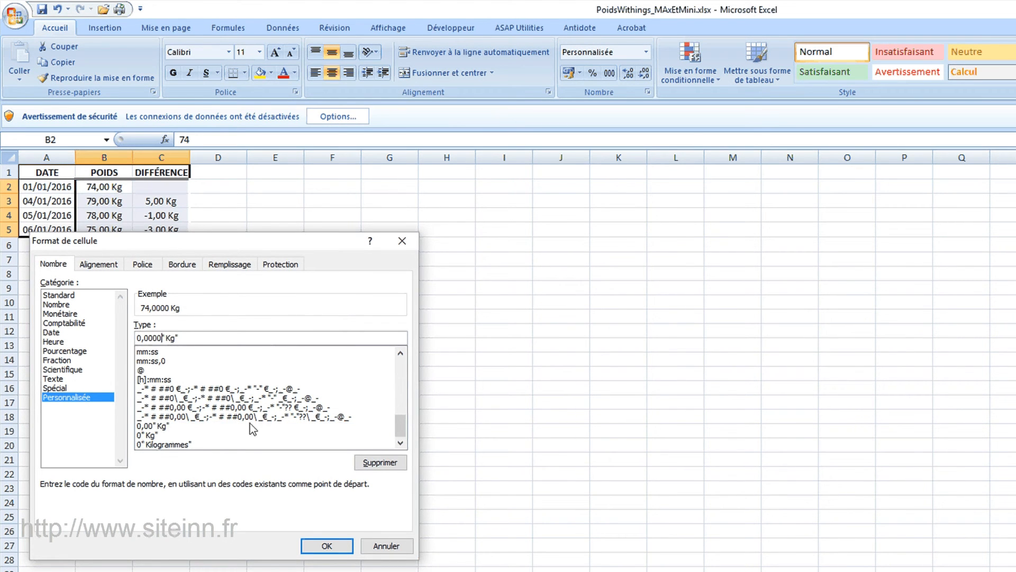
key("BackSpace")
key("BackSpace")
key("BackSpace")
left_click(345, 552)
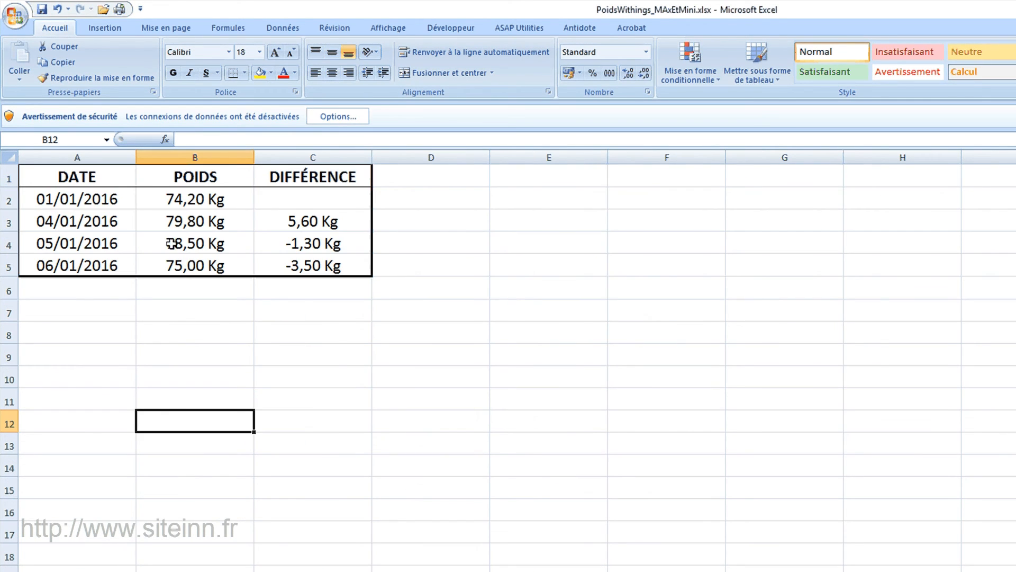
Reduce the custom number format of B2:C5 to 0,0" Kg" in the enlarged table with decimal weights.
left_click_drag(187, 198, 340, 268)
right_click(288, 237)
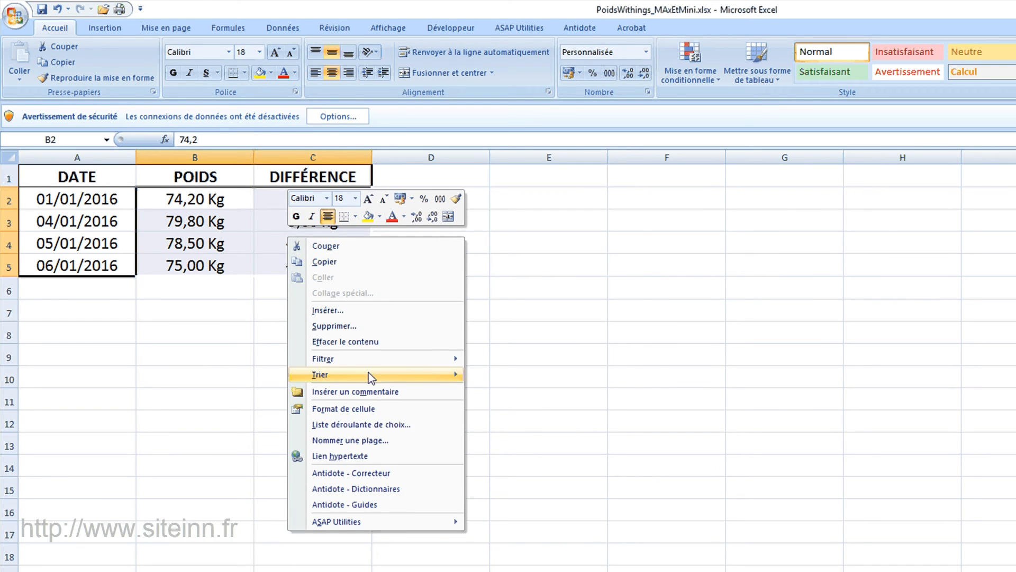
left_click(344, 409)
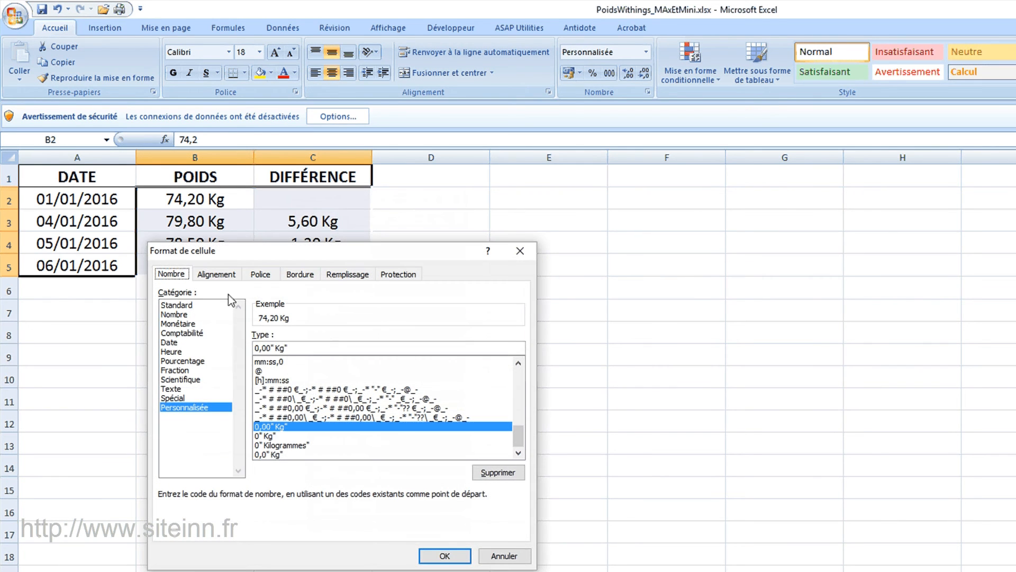
left_click(269, 350)
key("BackSpace")
key("Return")
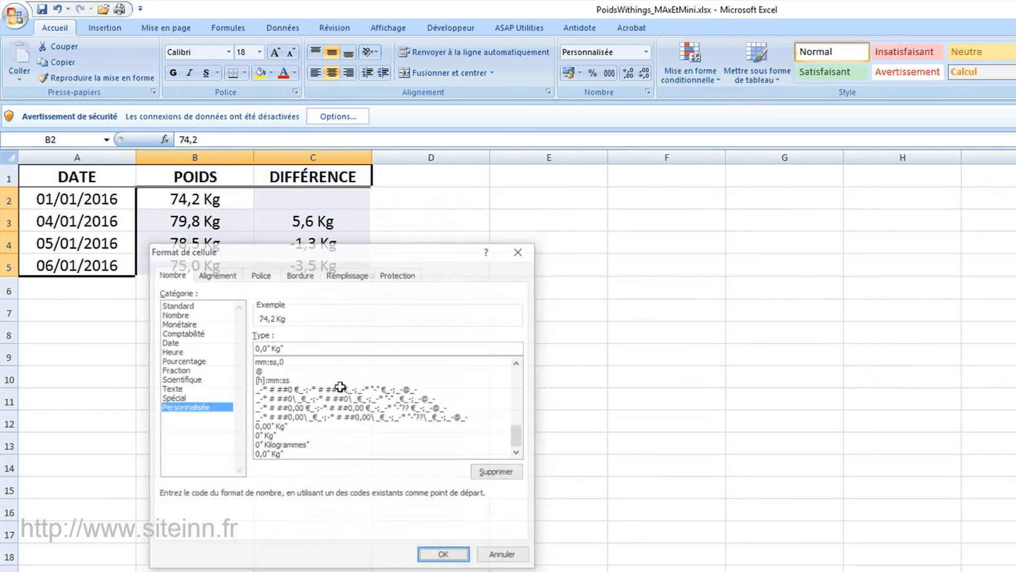
left_click(424, 464)
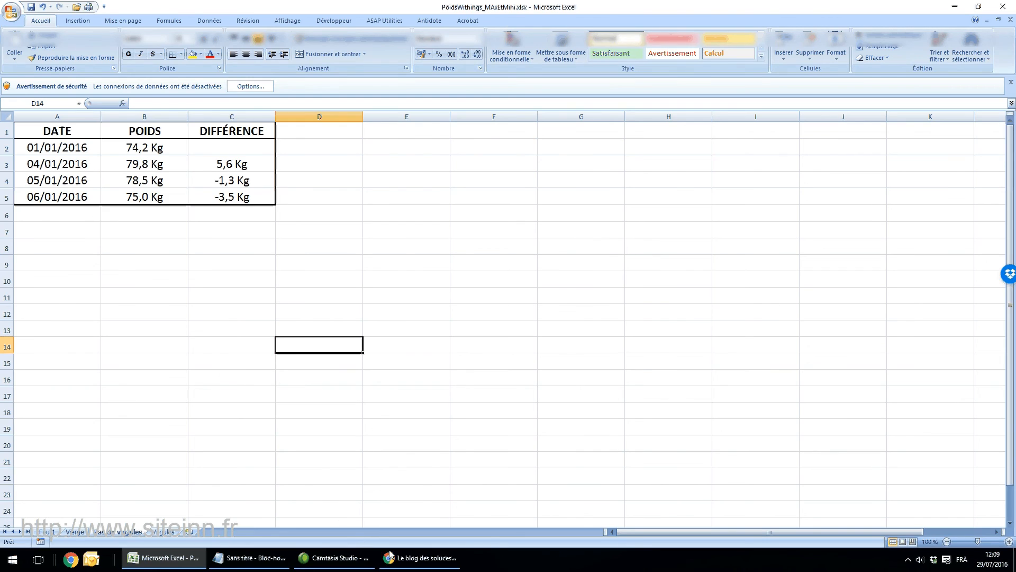
Switch to the Chrome window with the blog article about displaying a unit in an Excel cell.
left_click(408, 559)
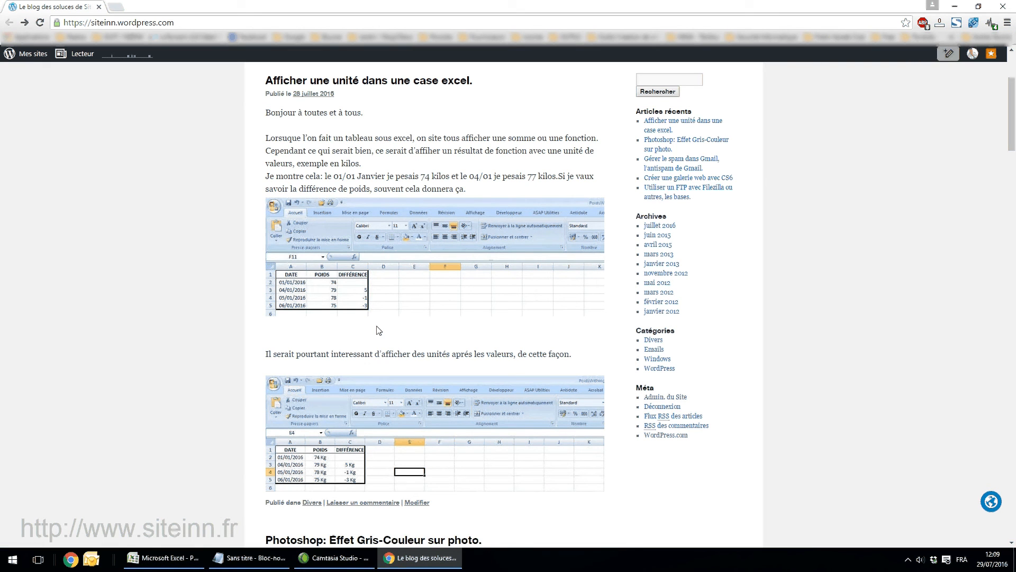